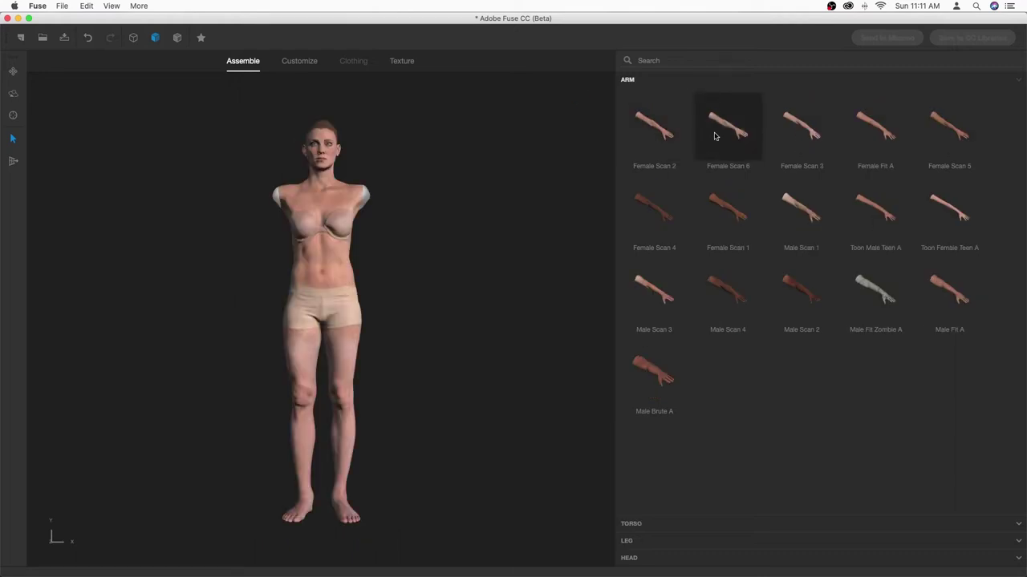
# Step: Attach the Female Scan 6 arms to the armless figure and move on to body customization
pyautogui.click(714, 137)
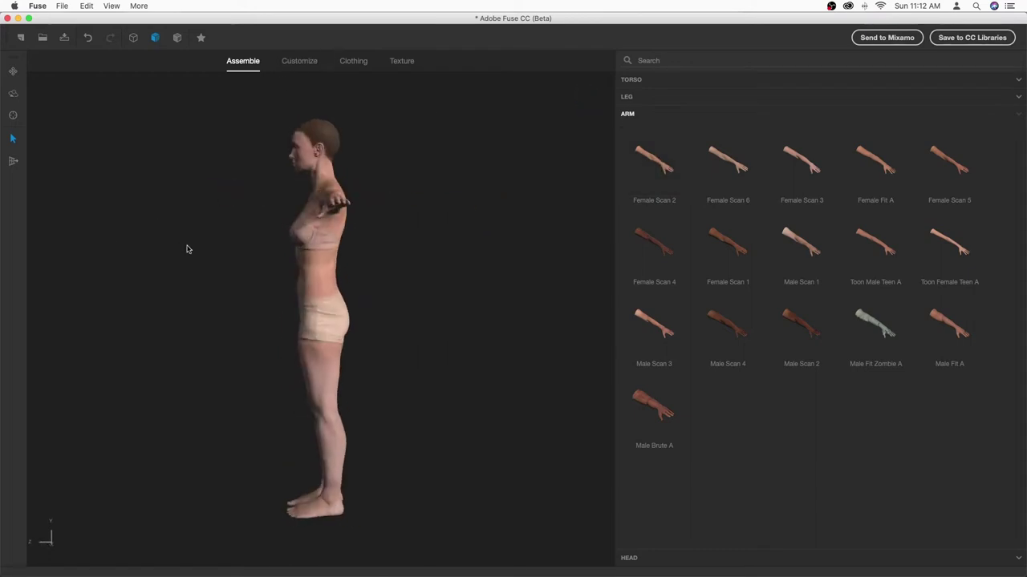
pyautogui.click(299, 61)
# Step: Dress the character in the black Athletic Top and dark athletic pants
pyautogui.click(642, 517)
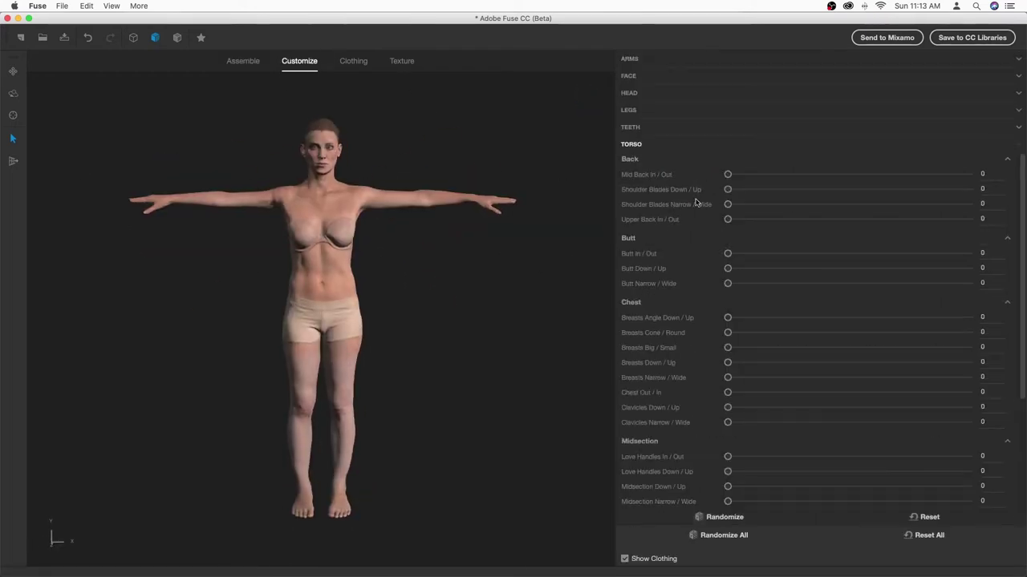
pyautogui.click(630, 59)
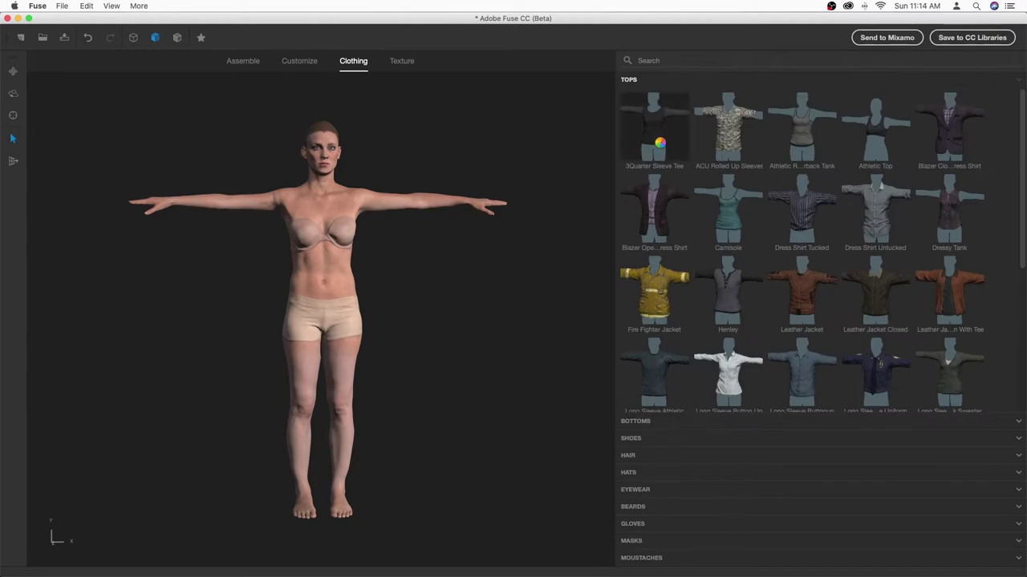
pyautogui.click(875, 128)
pyautogui.scroll(-5, 722, 337)
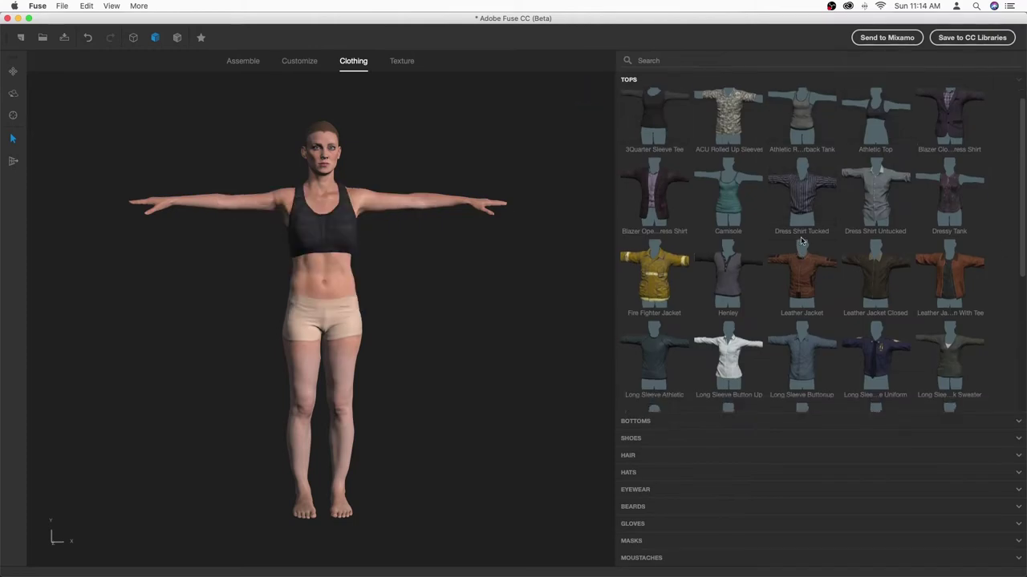
pyautogui.click(636, 423)
pyautogui.click(875, 145)
# Step: Put white Canvas Shoes on the character
pyautogui.scroll(-1, 839, 292)
pyautogui.moveTo(369, 287); pyautogui.dragTo(298, 287)
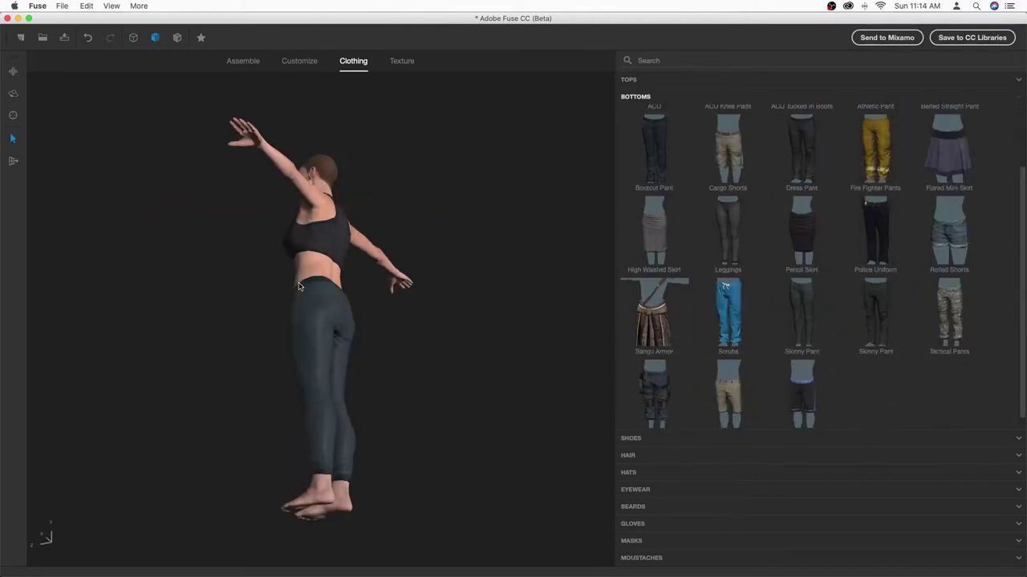
pyautogui.click(631, 438)
pyautogui.click(814, 163)
# Step: Give the character a short dark bob hairstyle and choose Fashionista eyewear
pyautogui.click(630, 455)
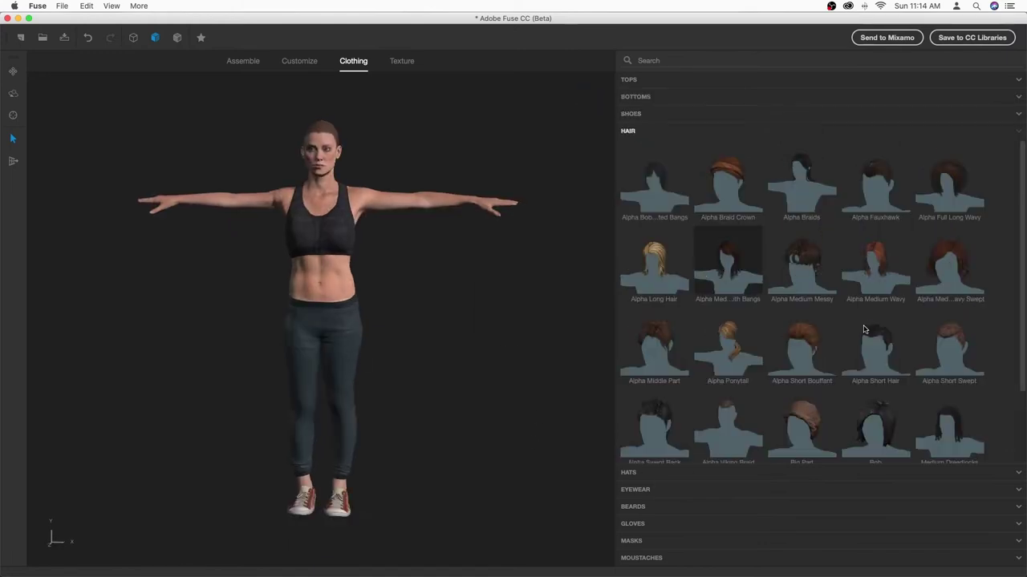
pyautogui.click(875, 421)
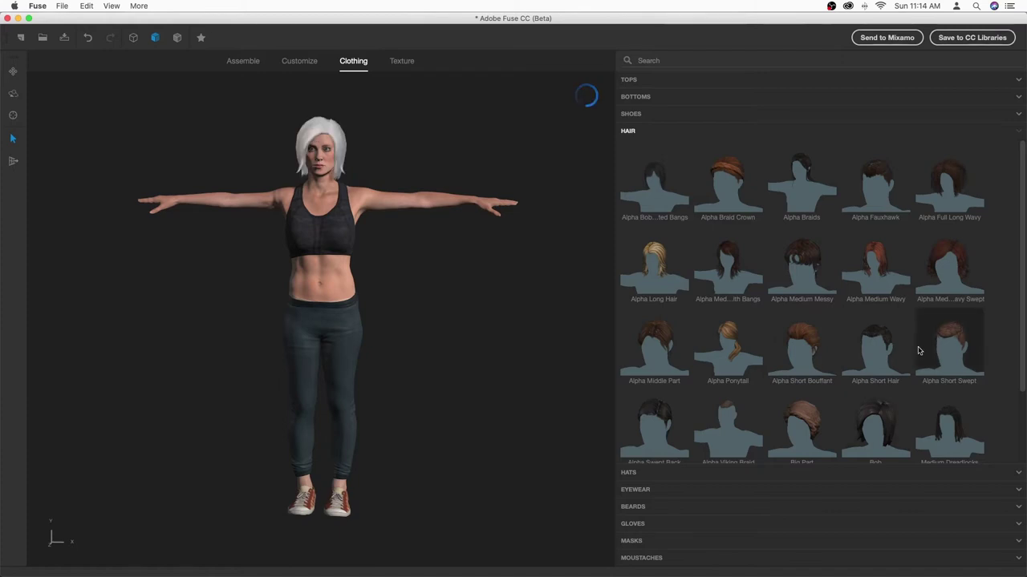
pyautogui.scroll(-1, 722, 405)
pyautogui.scroll(1, 800, 403)
pyautogui.click(649, 184)
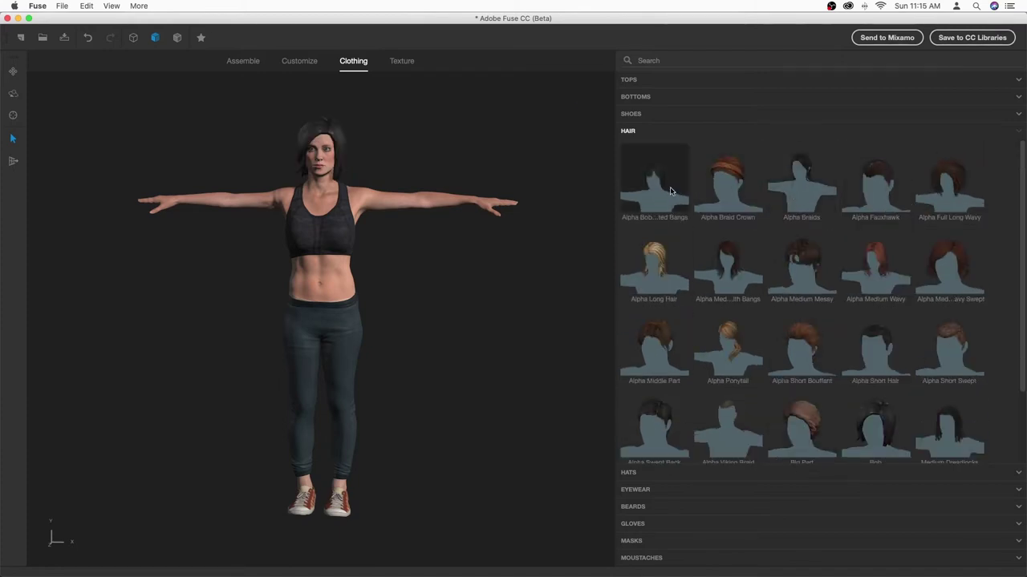
pyautogui.click(640, 490)
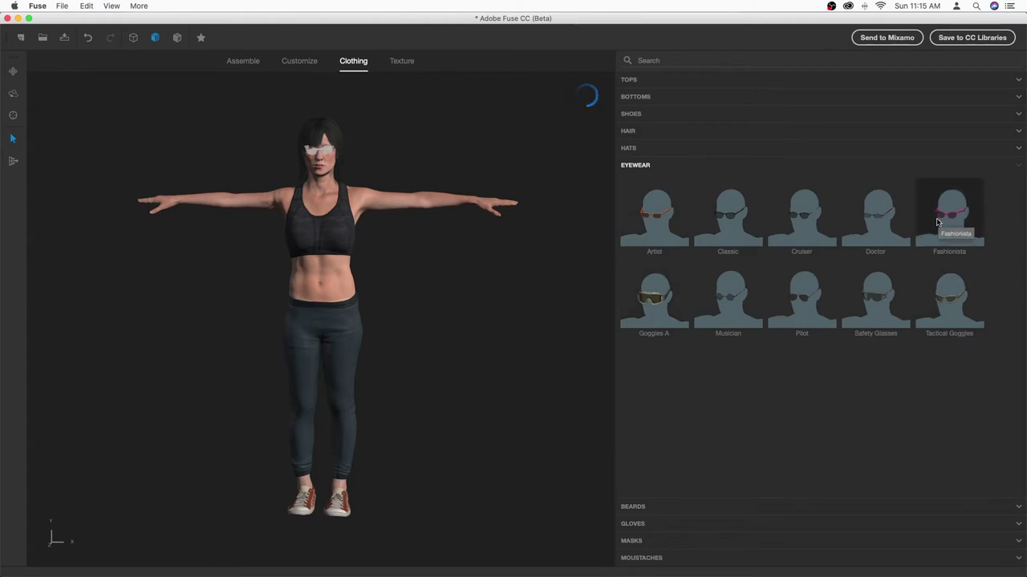
pyautogui.click(634, 541)
# Step: Set the texture resolution to 2048 x 2048 and choose a new skin colour
pyautogui.click(401, 60)
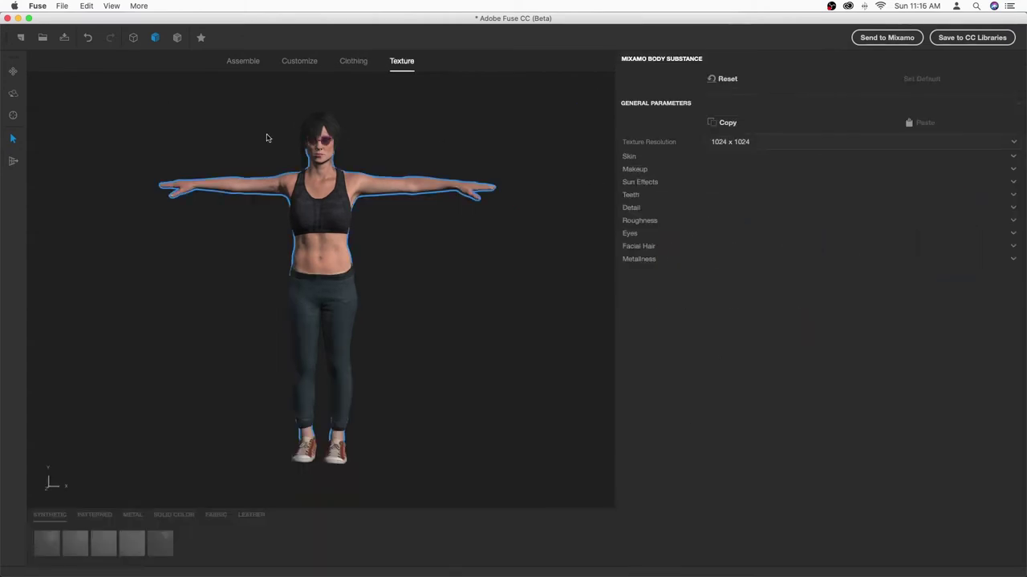
pyautogui.click(696, 156)
pyautogui.click(733, 141)
pyautogui.click(754, 206)
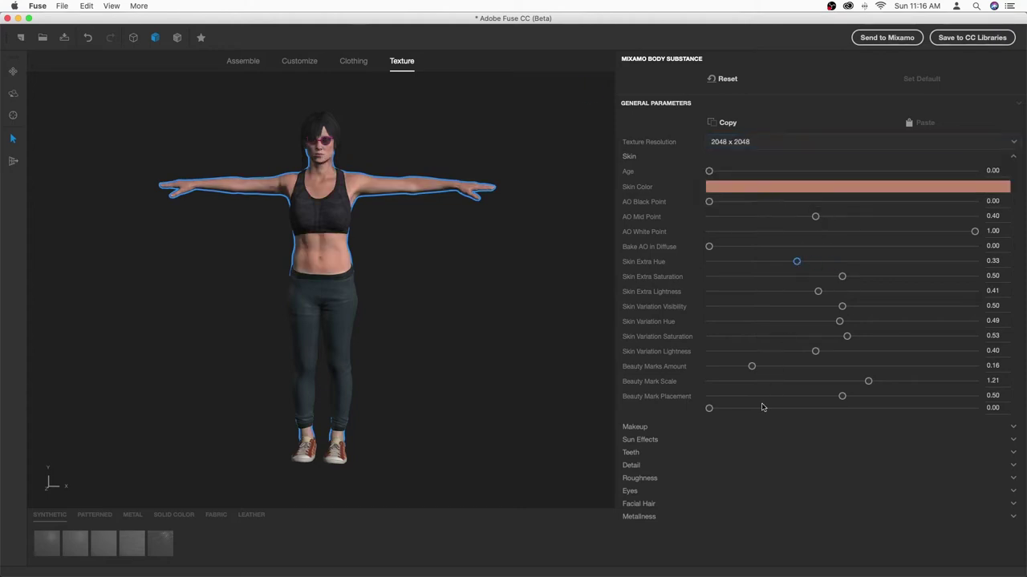
pyautogui.click(789, 185)
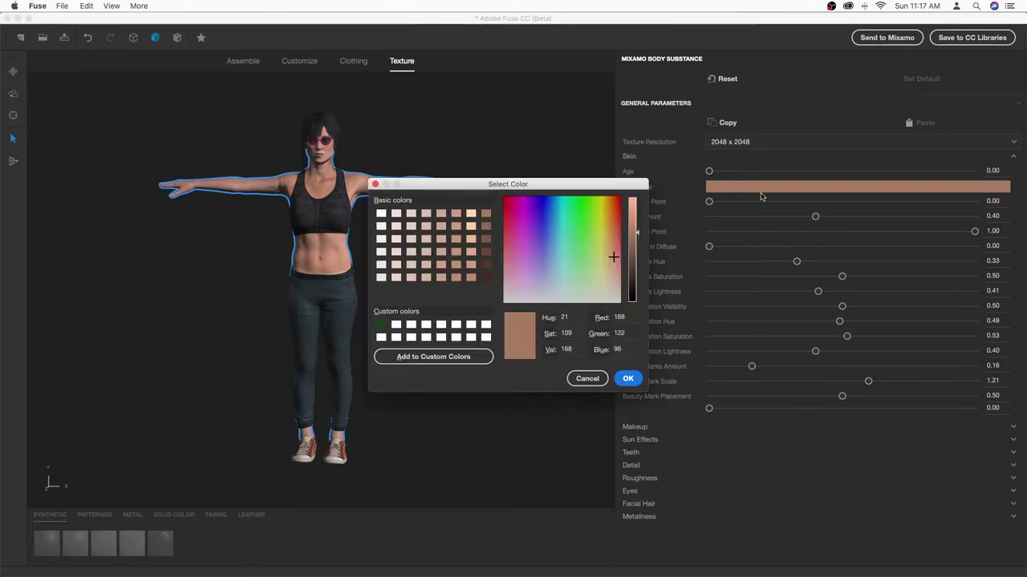
pyautogui.click(630, 377)
# Step: Preview the character in wireframe display and export it as an OBJ model
pyautogui.click(13, 163)
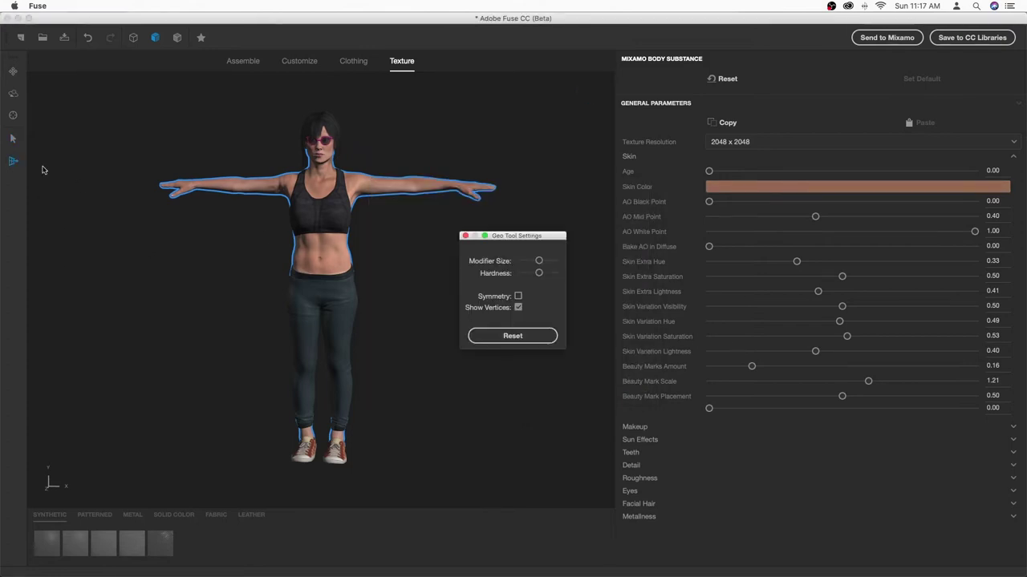
pyautogui.click(14, 163)
pyautogui.click(133, 36)
pyautogui.click(177, 37)
pyautogui.click(133, 37)
pyautogui.click(62, 6)
pyautogui.click(265, 120)
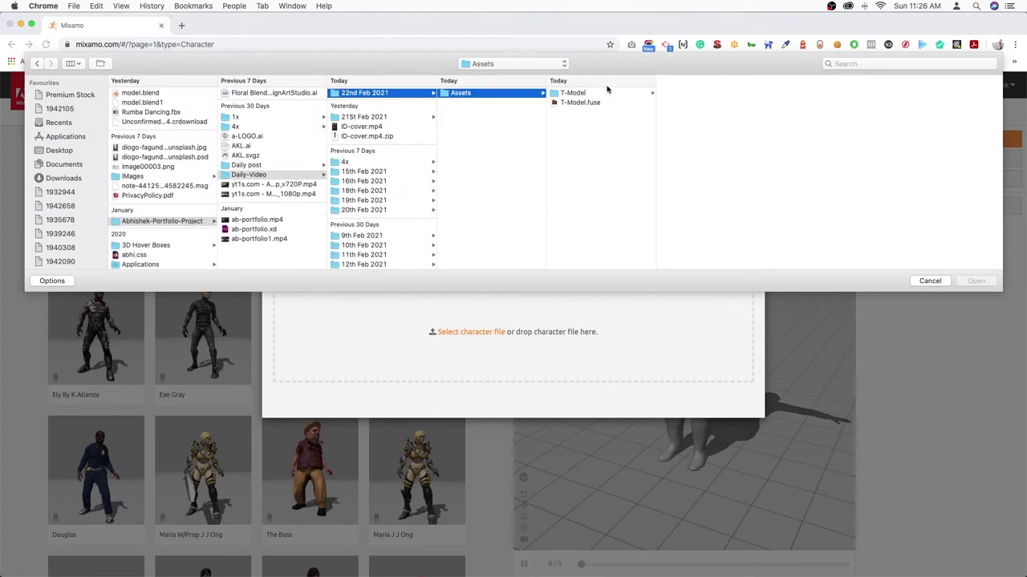
# Step: Upload T-Model.obj, drag the chin, wrist, elbow, knee and groin markers onto it, and auto-rig
pyautogui.doubleClick(695, 155)
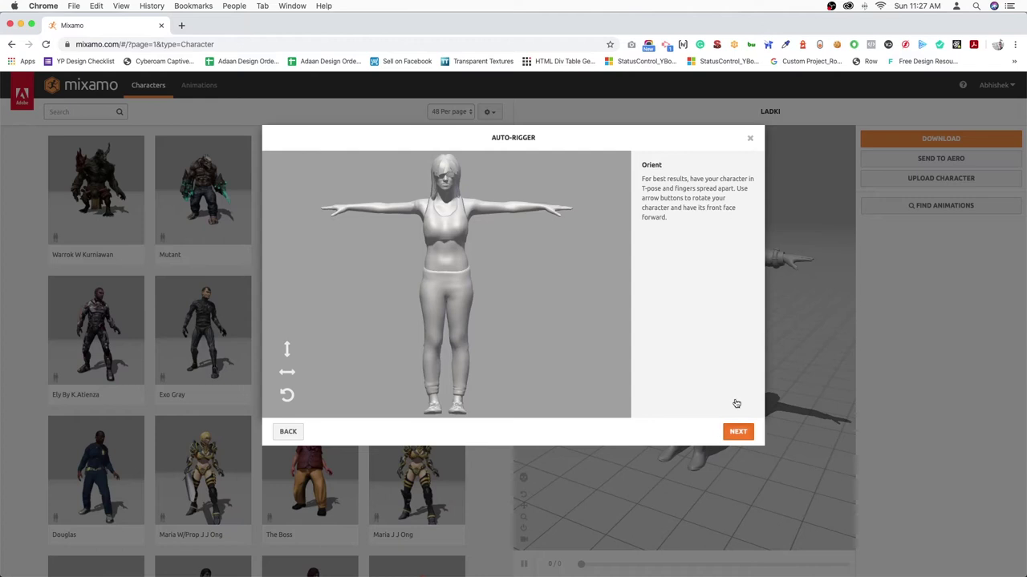
pyautogui.click(738, 432)
pyautogui.moveTo(320, 291); pyautogui.dragTo(447, 189)
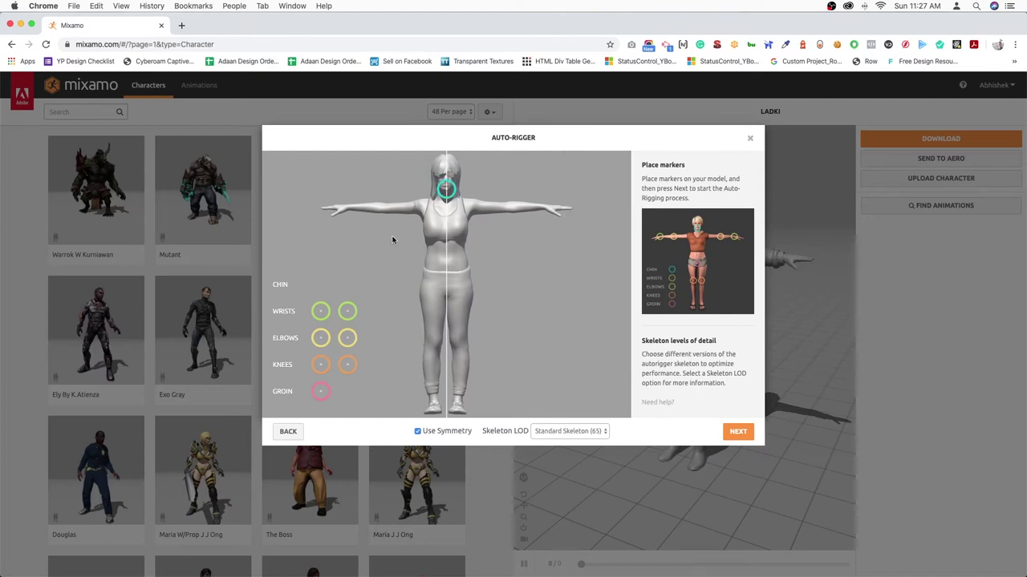
pyautogui.moveTo(323, 316); pyautogui.dragTo(350, 212)
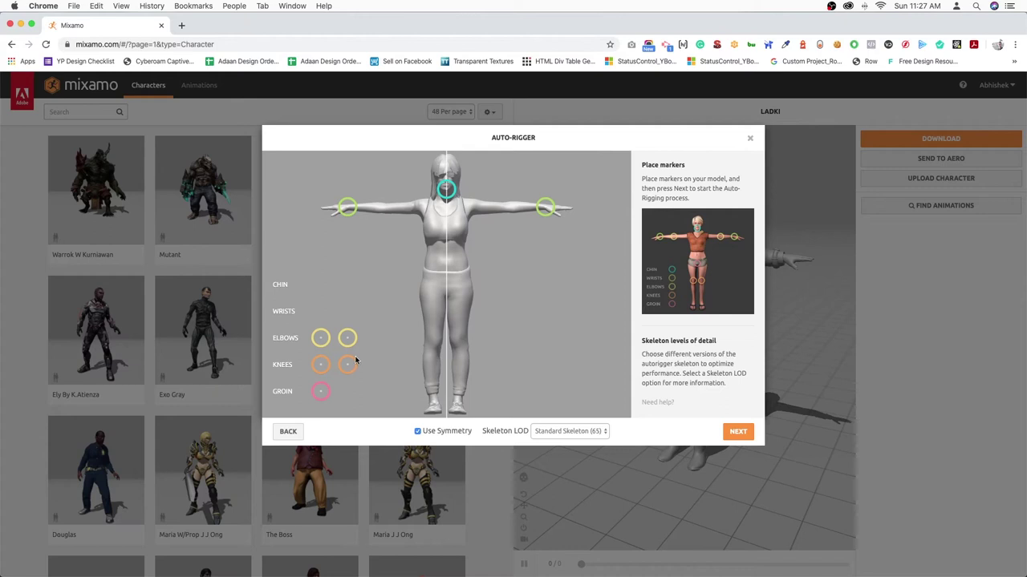
pyautogui.moveTo(323, 340); pyautogui.dragTo(385, 210)
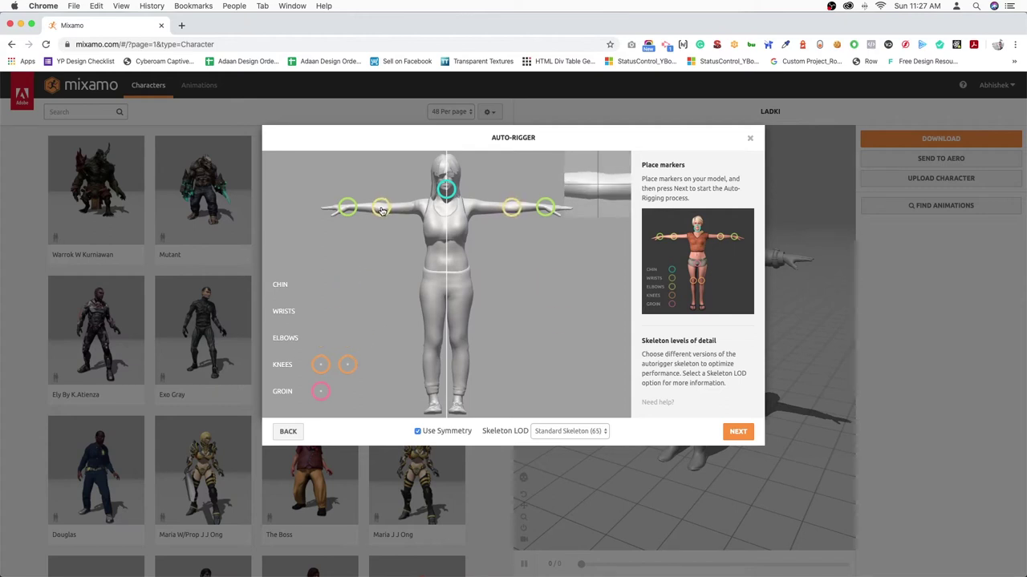
pyautogui.moveTo(320, 364); pyautogui.dragTo(433, 343)
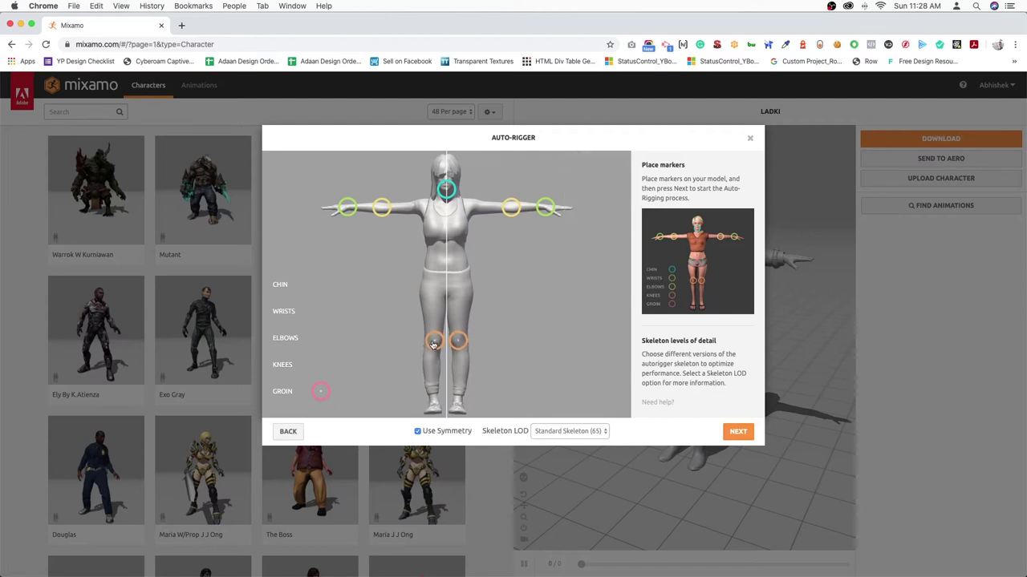
pyautogui.moveTo(321, 391); pyautogui.dragTo(451, 298)
pyautogui.click(735, 430)
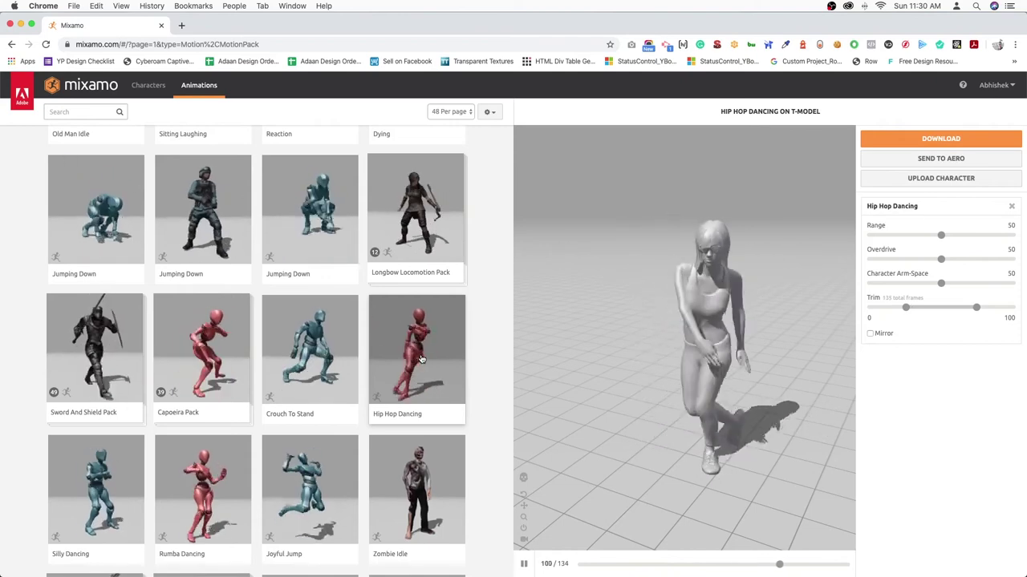
# Step: Browse the animation library and apply Dancing Twerk to the rigged T-Model
pyautogui.scroll(-3, 449, 365)
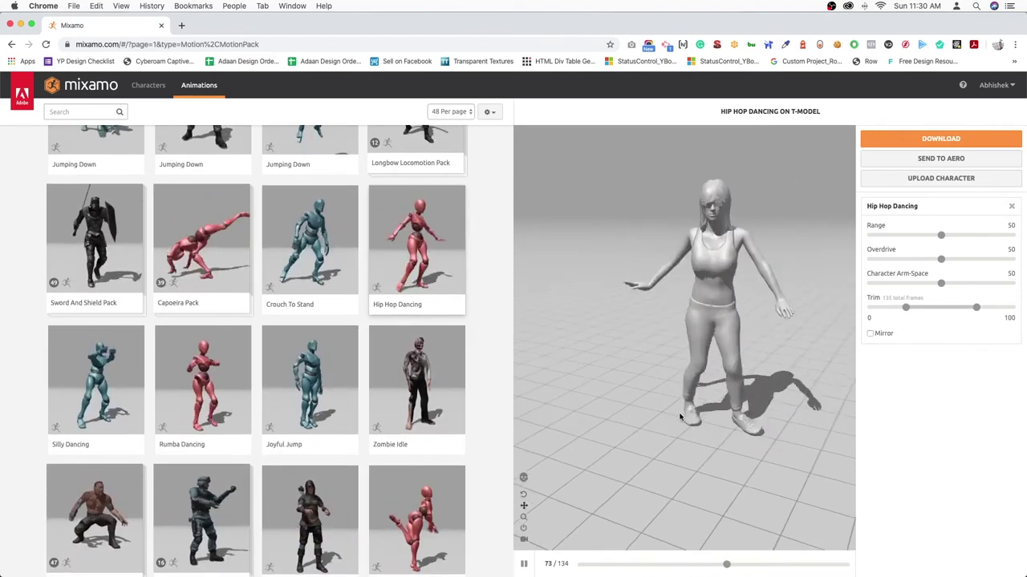
pyautogui.moveTo(661, 348); pyautogui.dragTo(696, 410)
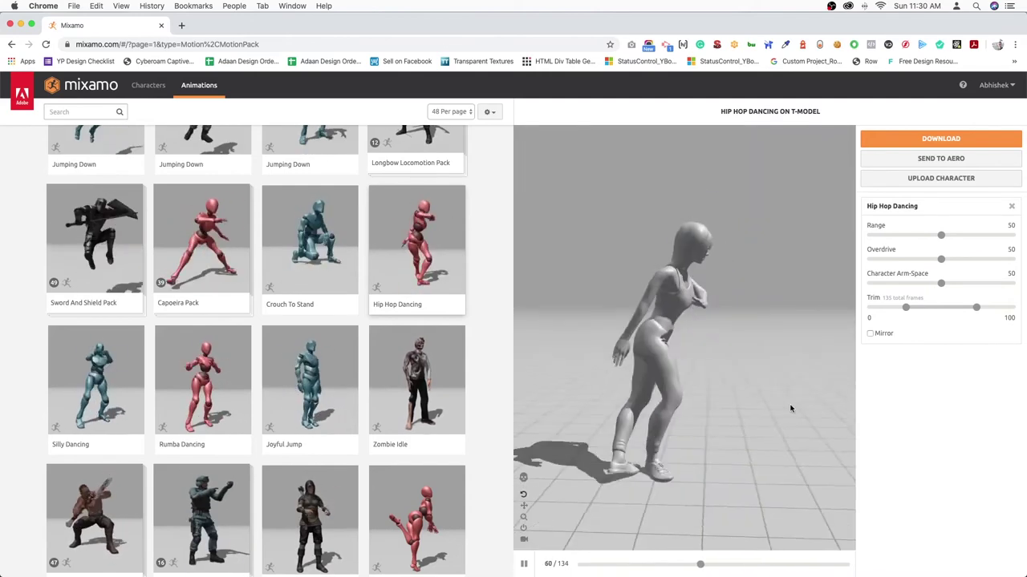
pyautogui.scroll(-3, 405, 436)
pyautogui.scroll(-10, 405, 433)
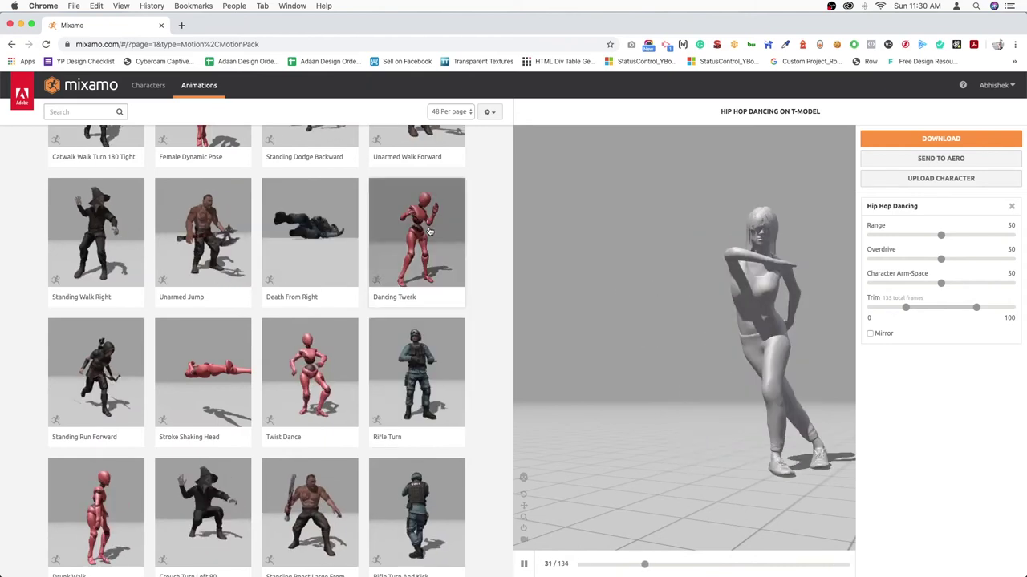
pyautogui.click(418, 222)
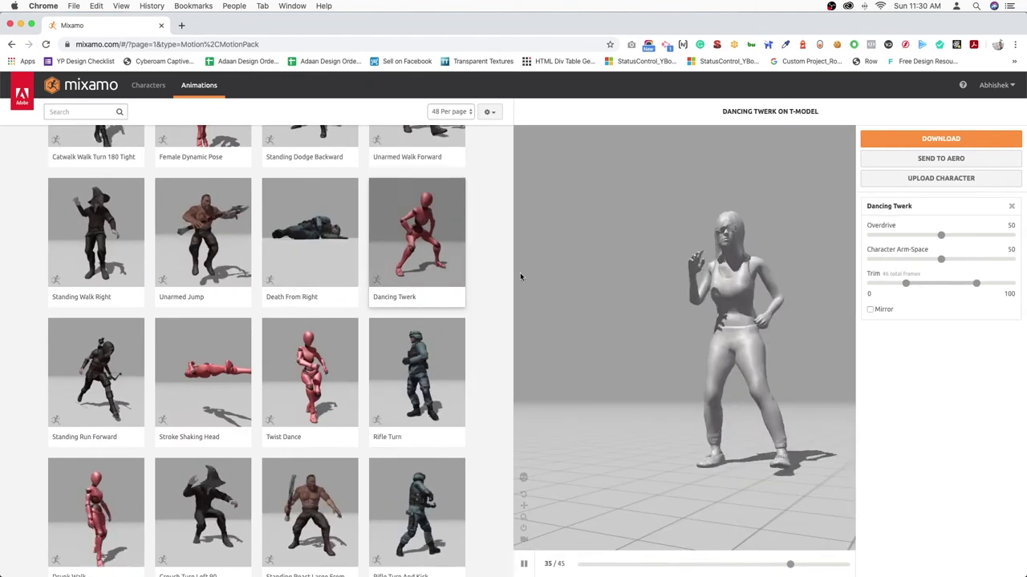
# Step: Download Dancing Twerk as FBX Binary with skin and no keyframe reduction, then pick the file for import
pyautogui.click(900, 140)
pyautogui.click(482, 182)
pyautogui.click(633, 184)
pyautogui.click(633, 184)
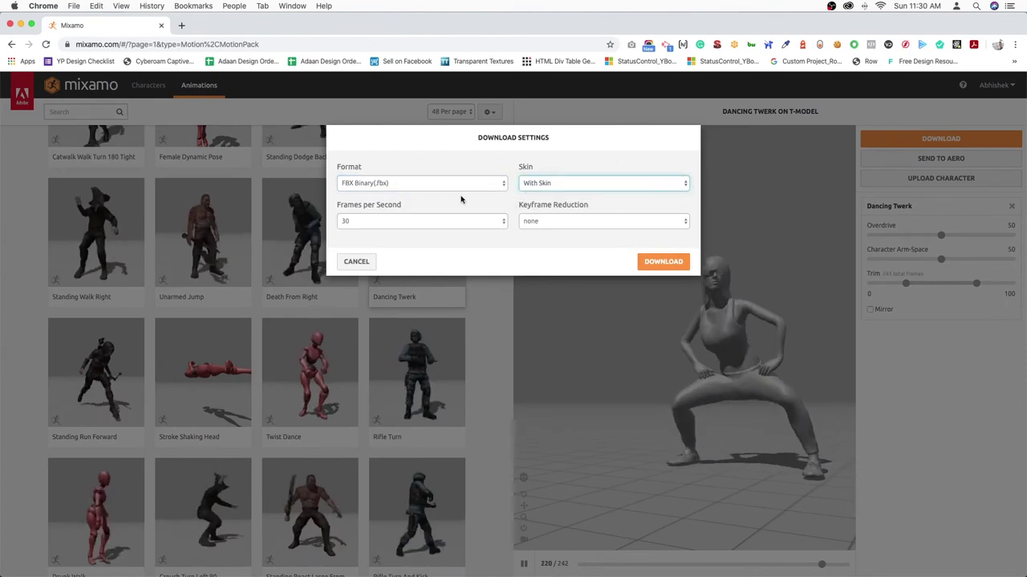
pyautogui.click(569, 221)
pyautogui.click(568, 221)
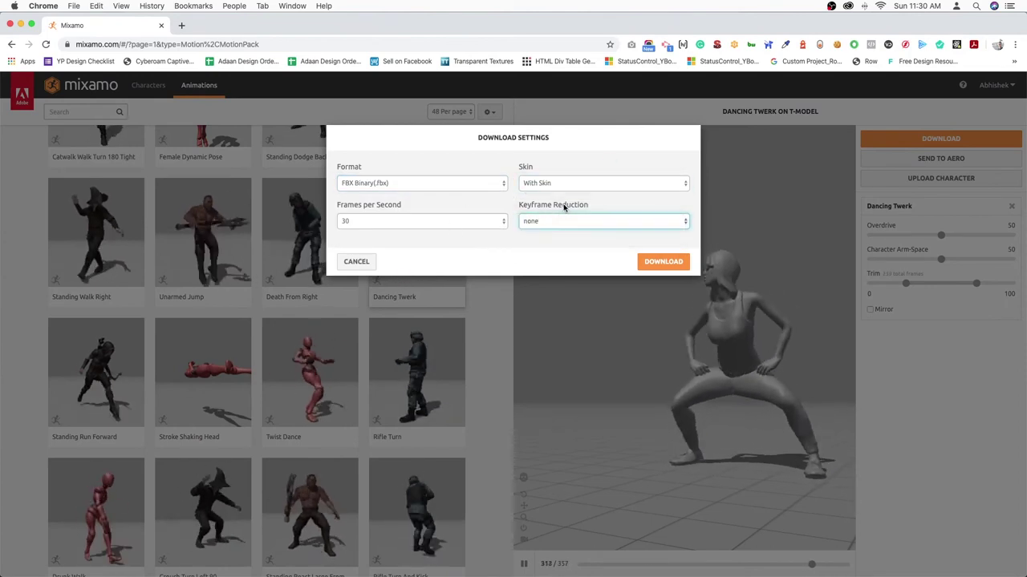
pyautogui.click(658, 262)
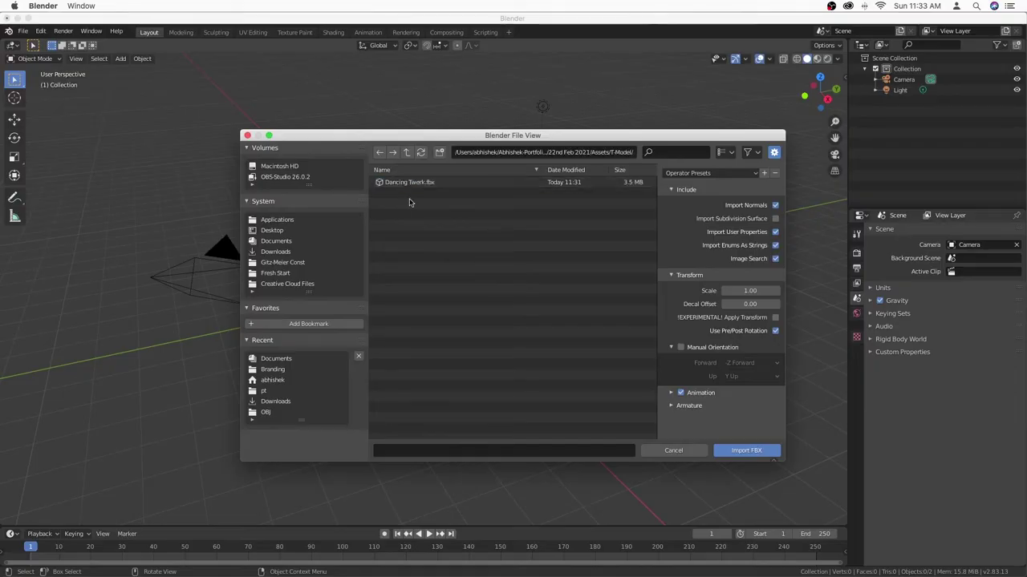
pyautogui.click(409, 183)
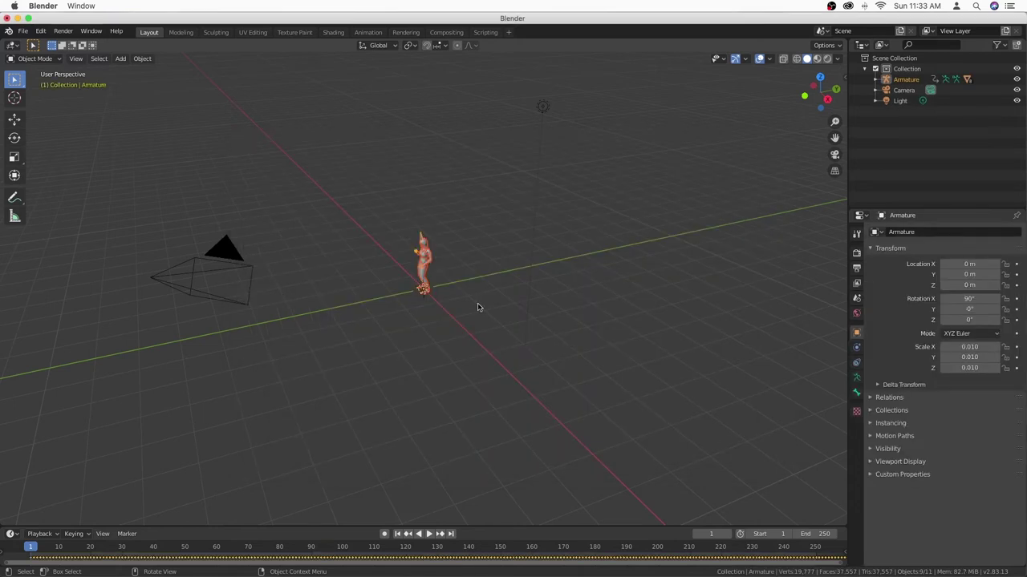
# Step: Orbit to the imported Dancing Twerk character and stop the dance playback at frame 188
pyautogui.moveTo(450, 238); pyautogui.dragTo(738, 155, button='middle')
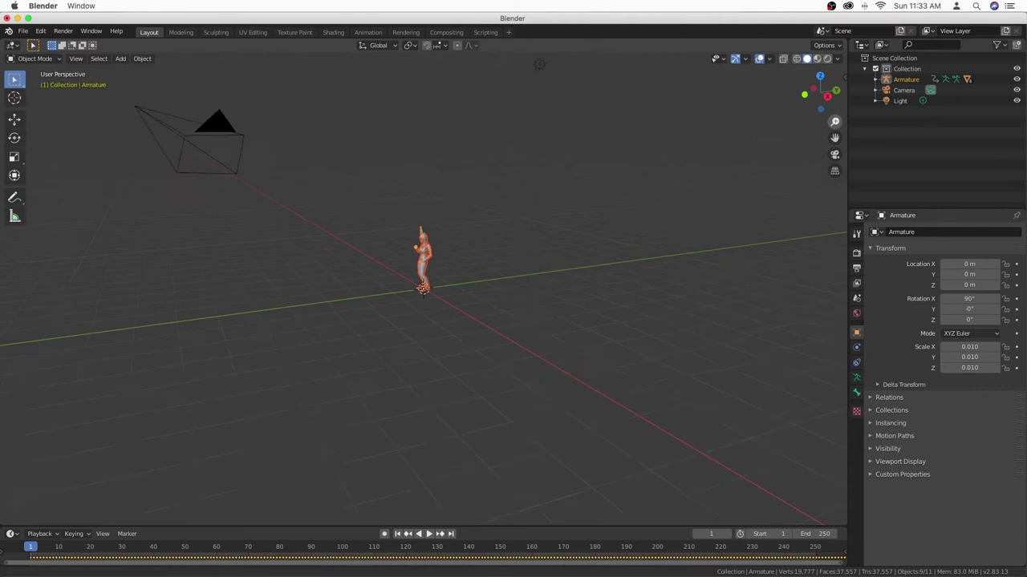
pyautogui.moveTo(834, 121); pyautogui.dragTo(834, 88)
pyautogui.hscroll(-5, 538, 217)
pyautogui.hscroll(-5, 538, 218)
pyautogui.hscroll(-2, 538, 185)
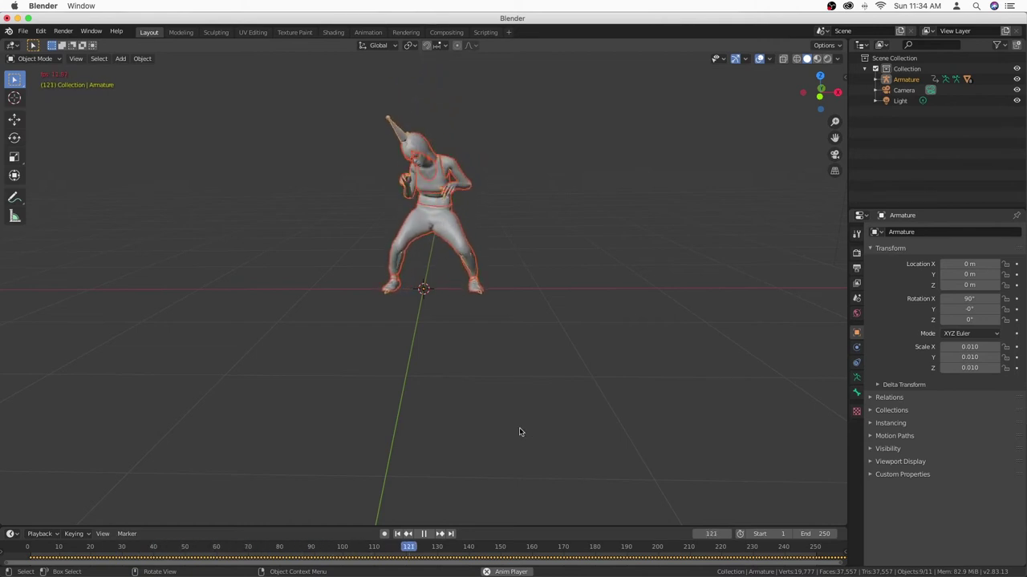
pyautogui.click(425, 534)
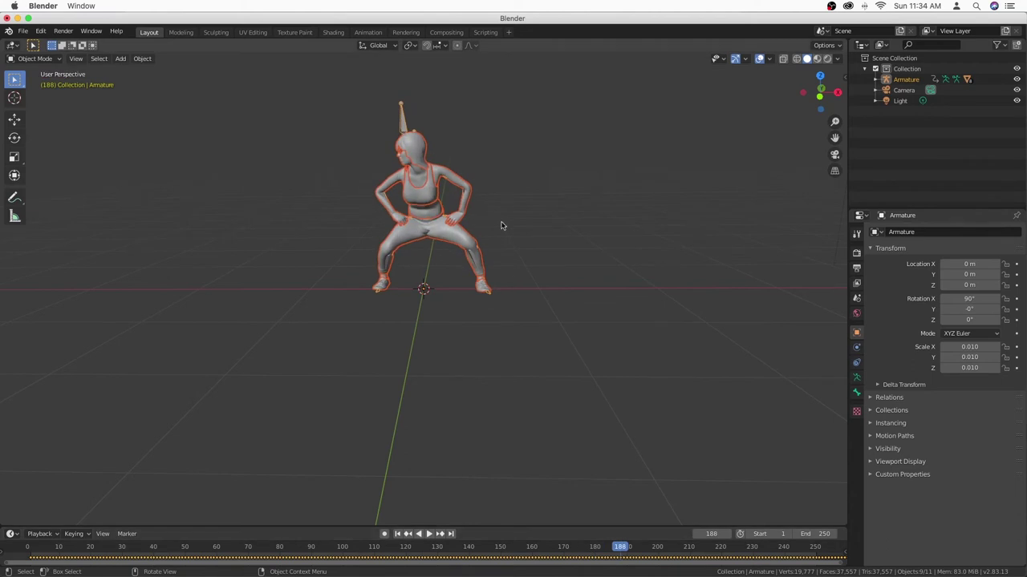
# Step: In the Shading workspace, give the top a new material with the T-Model Diffuse image texture
pyautogui.click(332, 33)
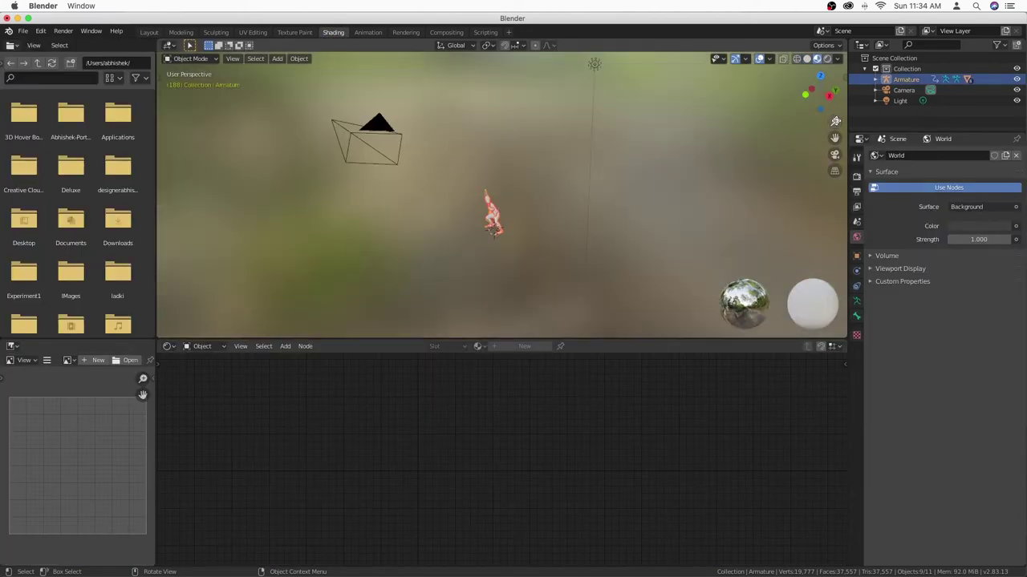
pyautogui.press('KP_Decimal')
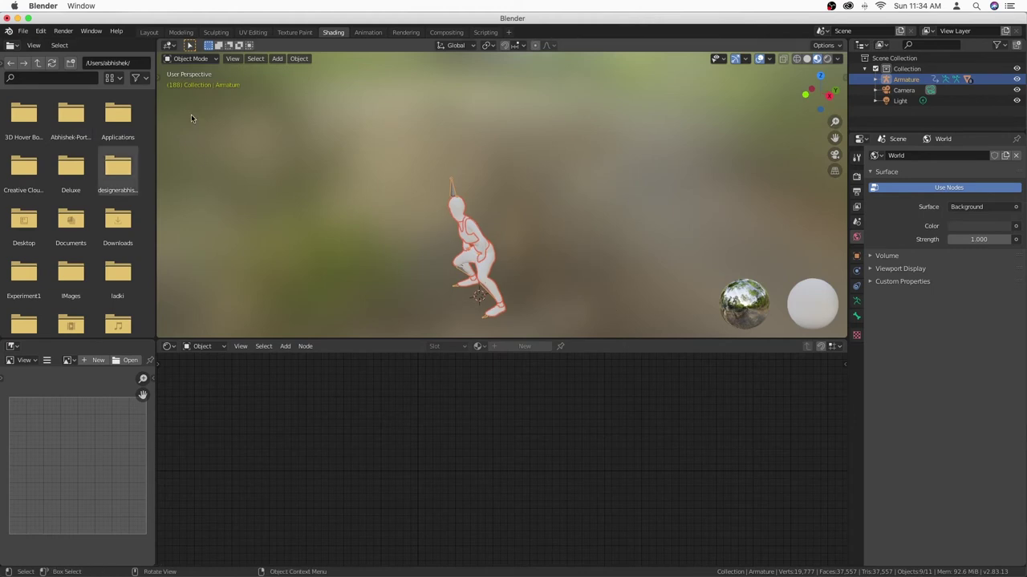
pyautogui.rightClick(485, 283)
pyautogui.press('Escape')
pyautogui.moveTo(496, 284); pyautogui.dragTo(457, 254, button='middle')
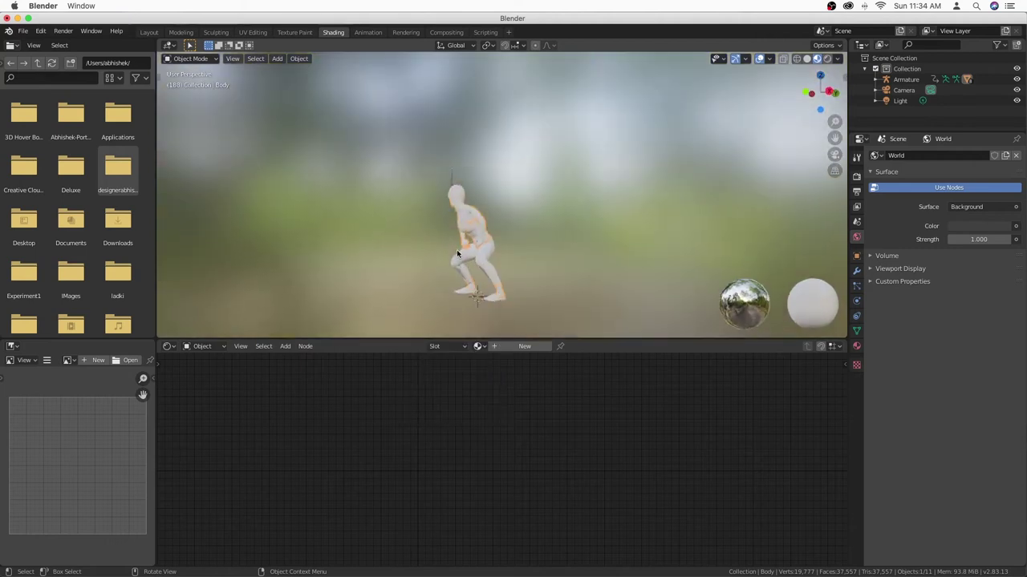
pyautogui.click(523, 345)
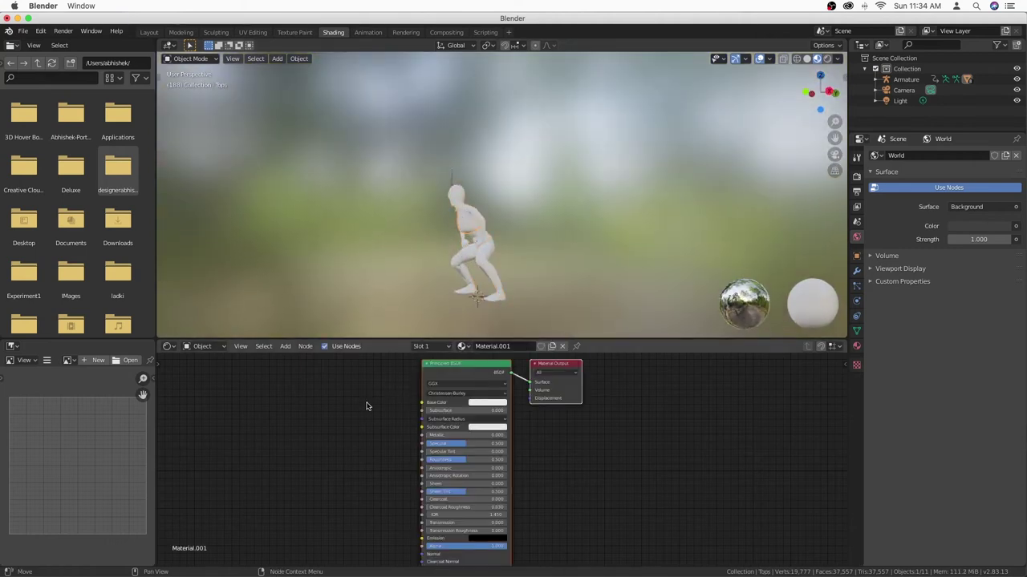
pyautogui.press('super+Tab')
pyautogui.press('super+Tab')
pyautogui.click(225, 155)
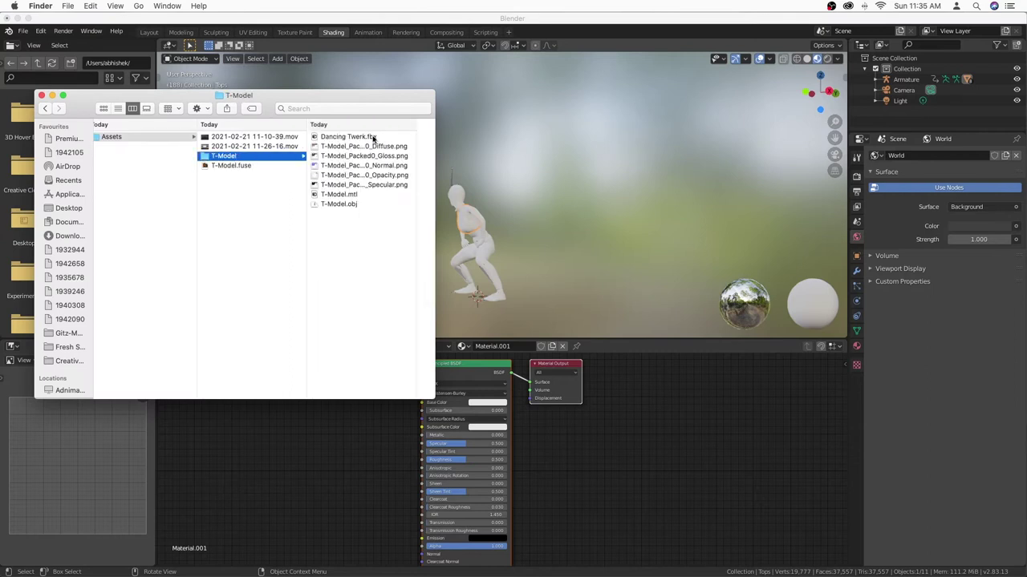
pyautogui.click(293, 147)
pyautogui.moveTo(293, 147); pyautogui.dragTo(353, 405)
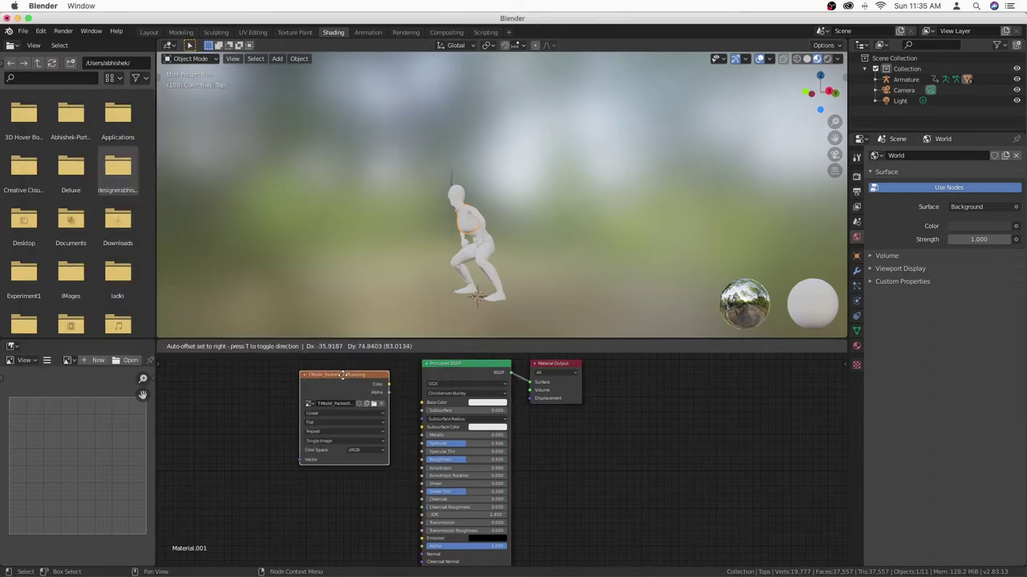
pyautogui.click(414, 398)
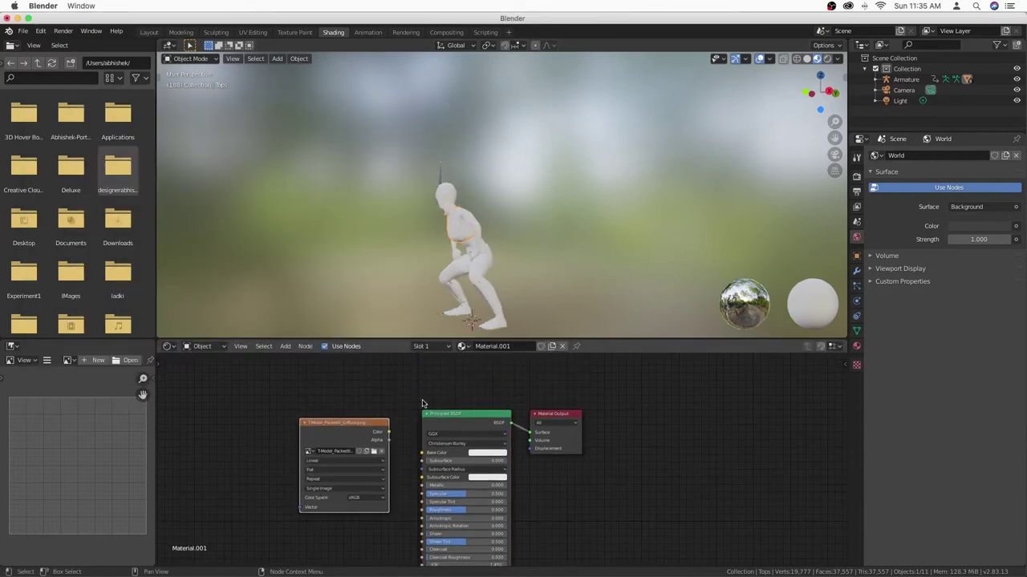
# Step: Give the pants a new material with the Diffuse image linked to Base Color
pyautogui.click(475, 281)
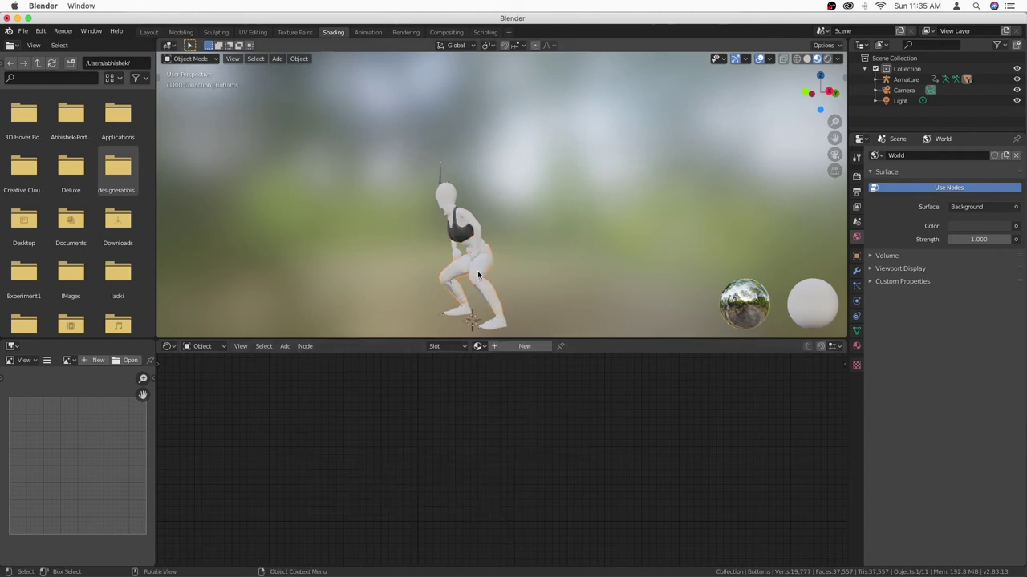
pyautogui.press('super+Tab')
pyautogui.press('super+Tab')
pyautogui.click(525, 345)
pyautogui.press('super+Tab')
pyautogui.moveTo(254, 147)
pyautogui.mouseDown()
pyautogui.moveTo(365, 346)
pyautogui.moveTo(381, 411)
pyautogui.mouseUp()
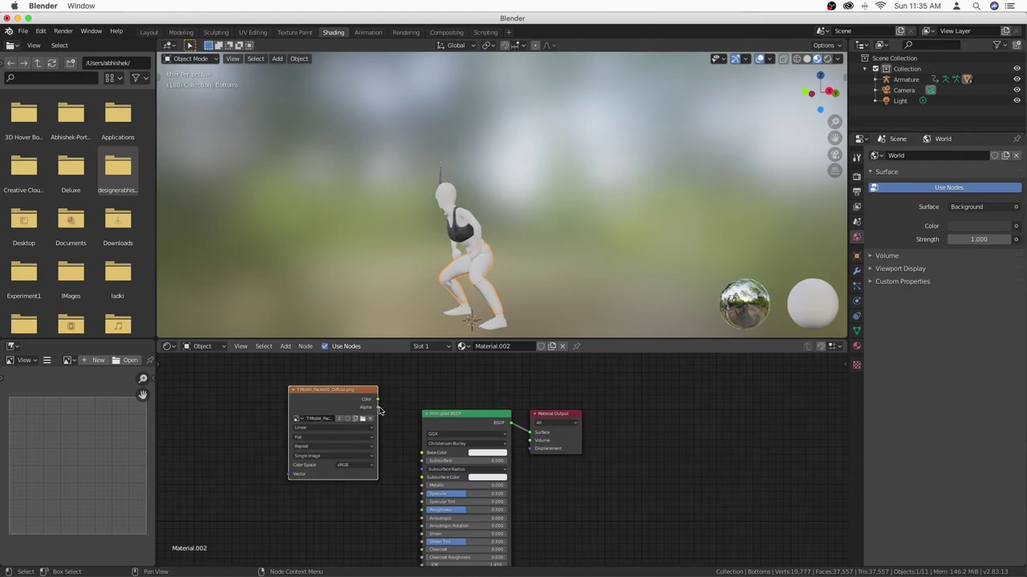
pyautogui.moveTo(426, 463); pyautogui.dragTo(423, 454)
# Step: Give the body a new material with the Diffuse image linked to Base Color
pyautogui.click(469, 225)
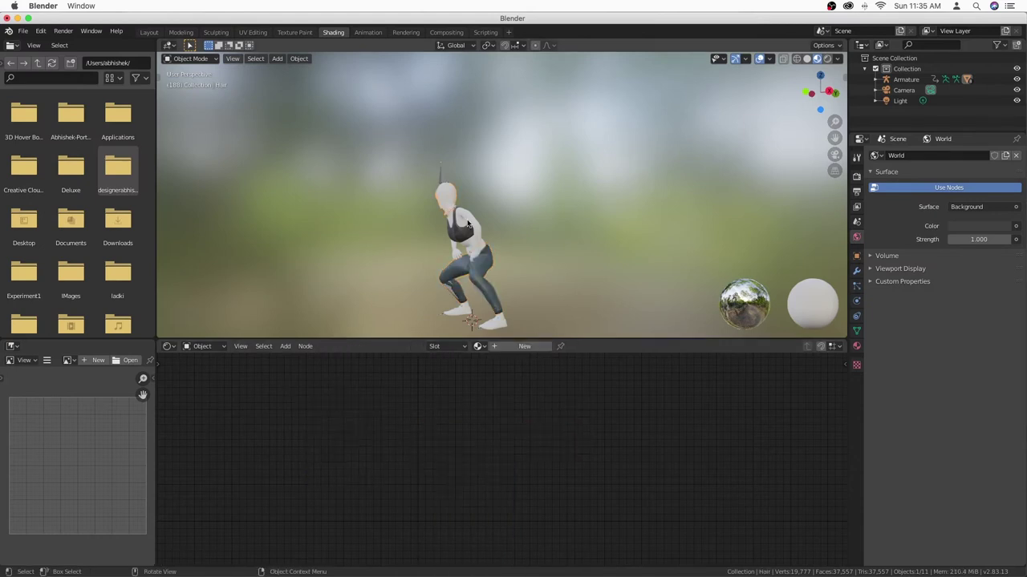
pyautogui.press('super+Tab')
pyautogui.press('super+Tab')
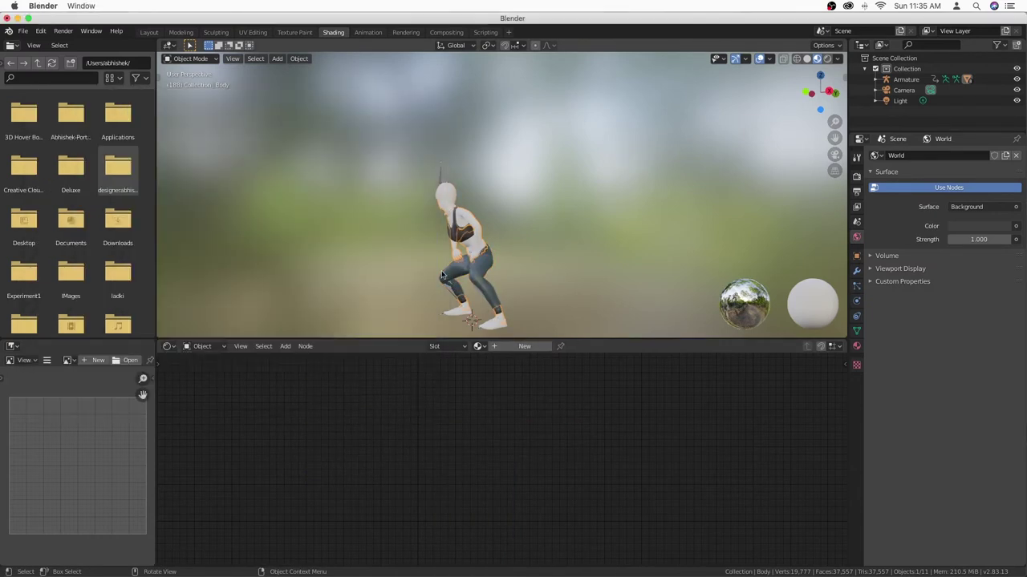
pyautogui.click(518, 346)
pyautogui.press('super+Tab')
pyautogui.press('super+Tab')
pyautogui.moveTo(259, 150); pyautogui.dragTo(341, 409)
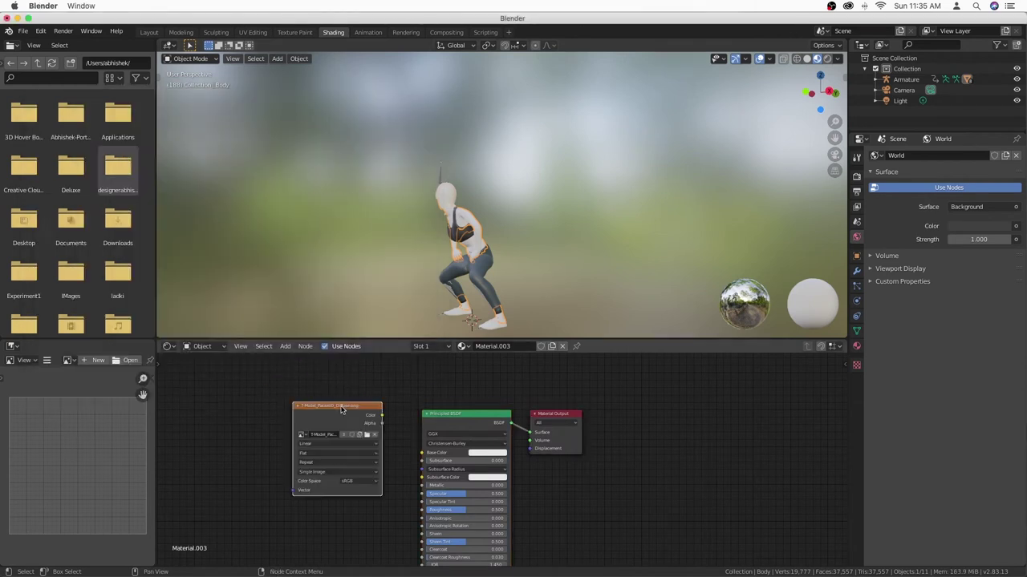
pyautogui.moveTo(410, 443); pyautogui.dragTo(422, 453)
# Step: Give the hair a new material textured with the Diffuse image colour
pyautogui.click(442, 206)
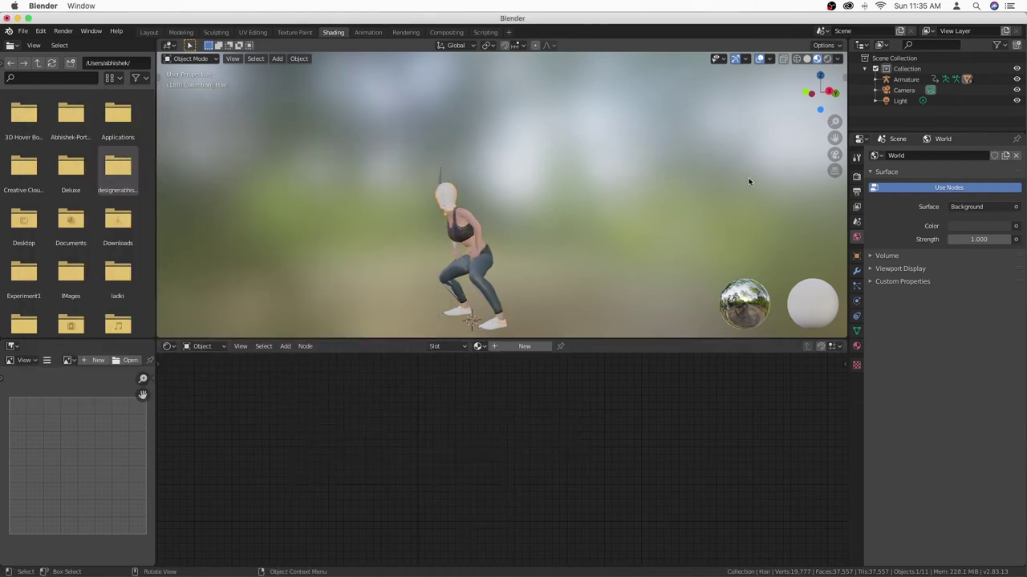
pyautogui.moveTo(835, 119); pyautogui.dragTo(834, 161)
pyautogui.scroll(2, 535, 240)
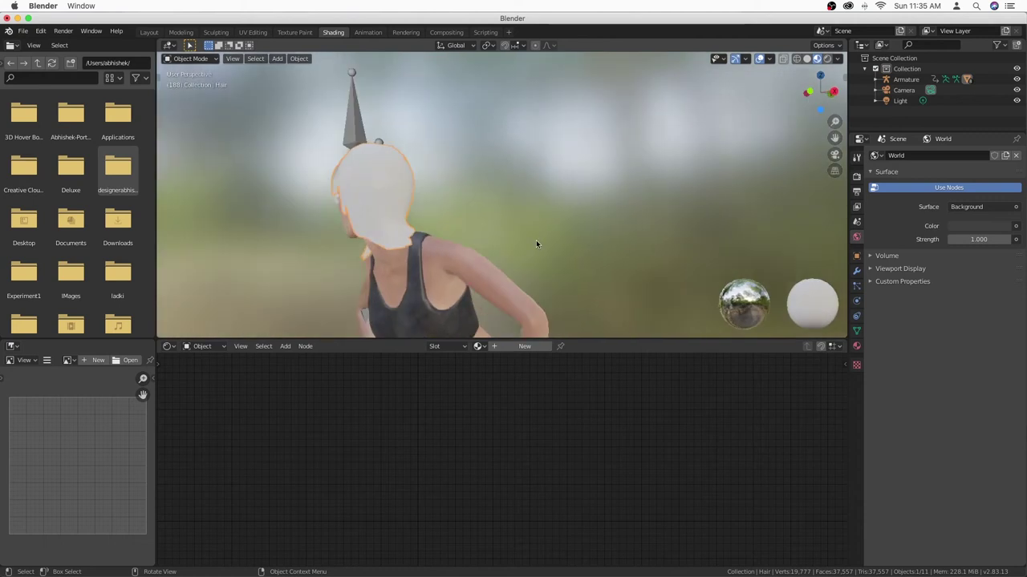
pyautogui.scroll(4, 535, 240)
pyautogui.moveTo(536, 241); pyautogui.dragTo(732, 207, button='middle')
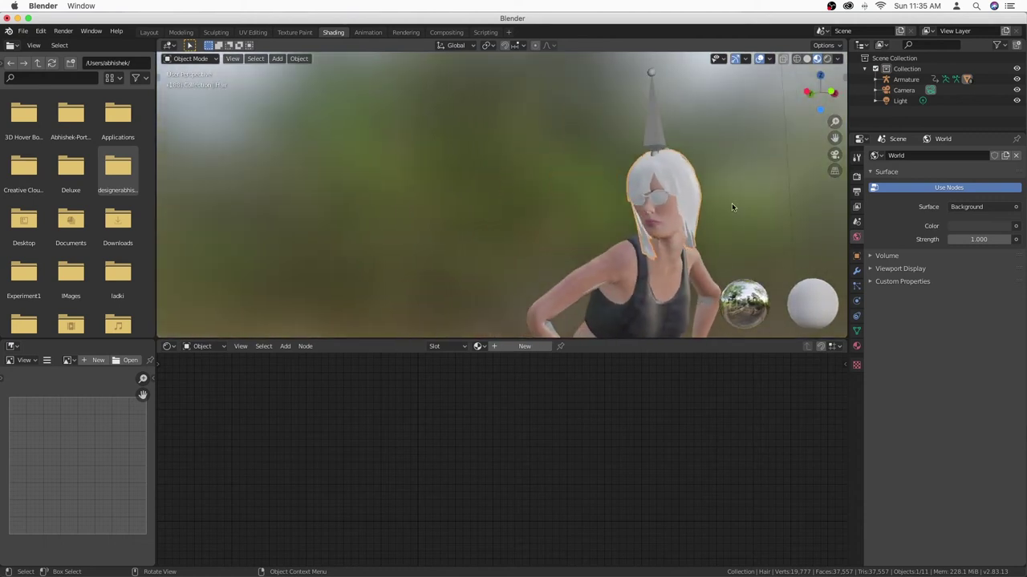
pyautogui.click(524, 346)
pyautogui.press('super+Tab')
pyautogui.press('super+Tab')
pyautogui.moveTo(250, 160)
pyautogui.mouseDown()
pyautogui.moveTo(281, 205)
pyautogui.moveTo(316, 417)
pyautogui.mouseUp()
pyautogui.moveTo(392, 425); pyautogui.dragTo(421, 453)
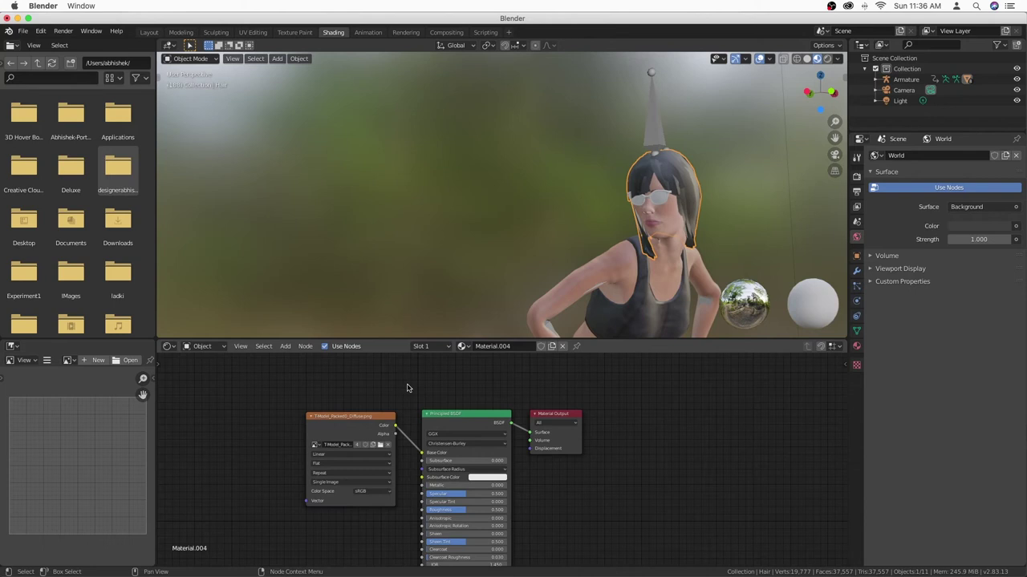
pyautogui.click(662, 197)
pyautogui.moveTo(671, 192); pyautogui.dragTo(714, 174, button='middle')
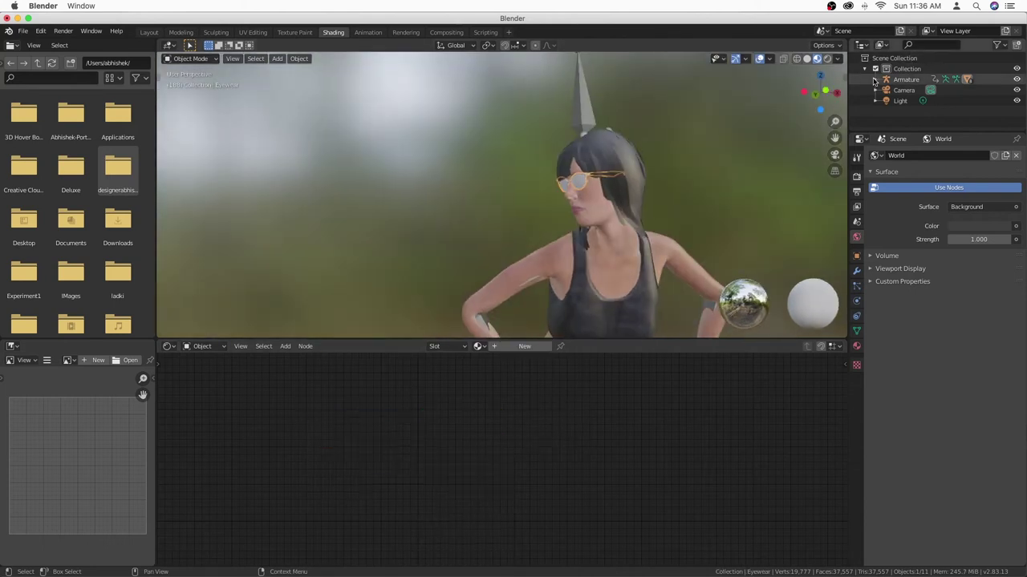
# Step: Expand the Armature and give the eyewear a new material with a Diffuse image texture node
pyautogui.click(874, 81)
pyautogui.scroll(-3, 909, 111)
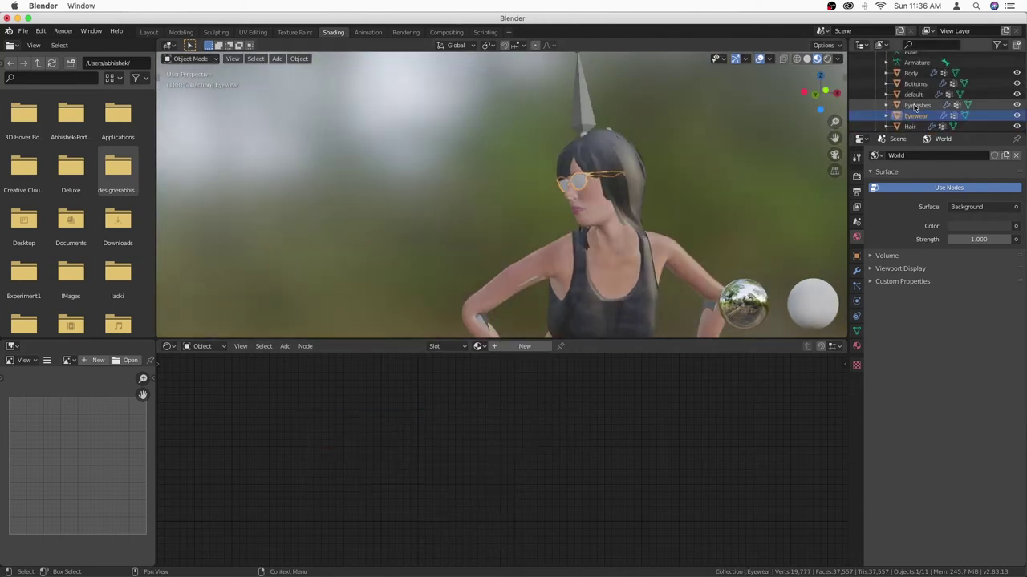
pyautogui.click(524, 346)
pyautogui.moveTo(275, 163); pyautogui.dragTo(399, 440)
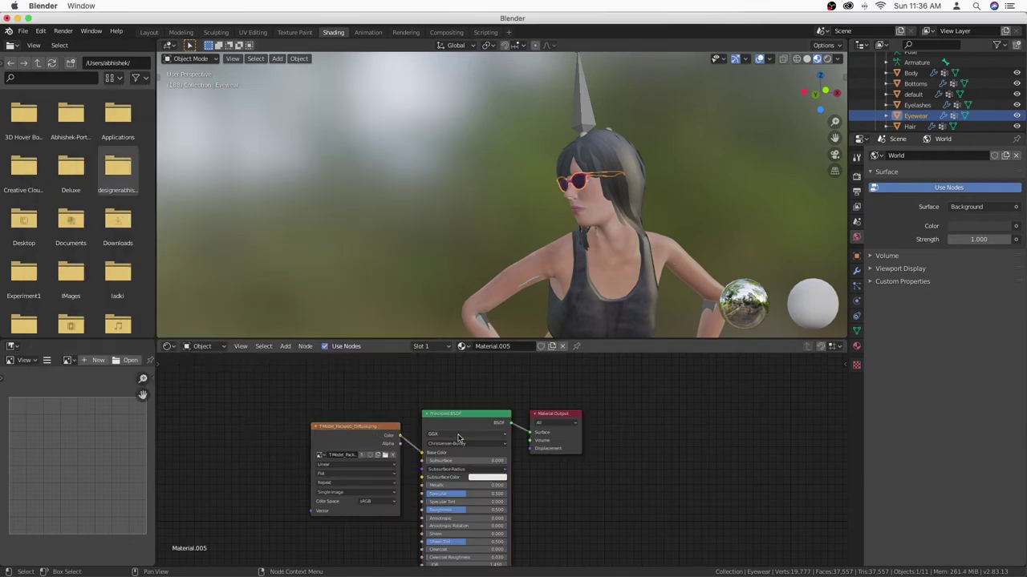
# Step: Give the eyelashes a new material with the Diffuse image linked to Base Color
pyautogui.click(525, 345)
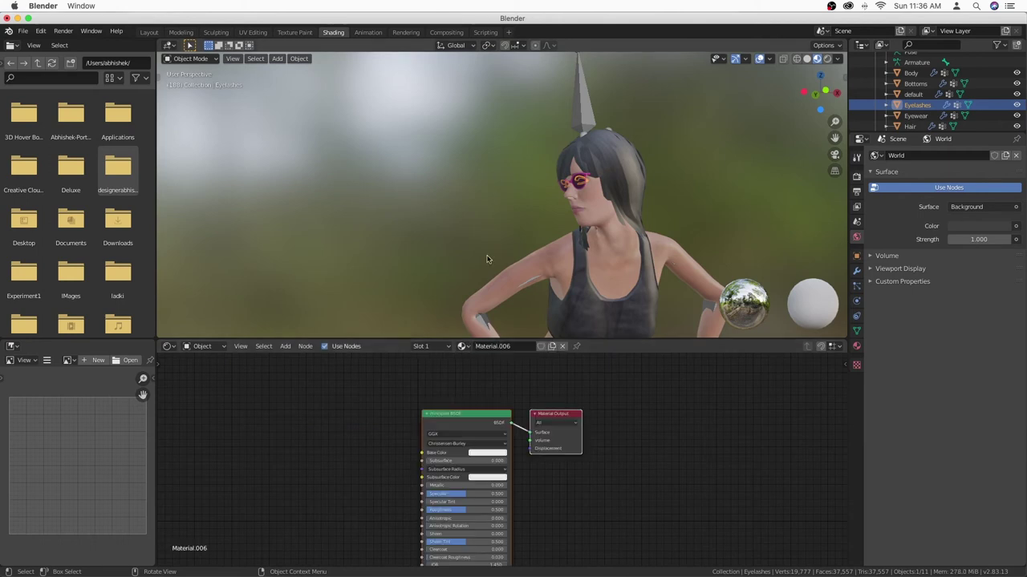
pyautogui.moveTo(241, 51); pyautogui.dragTo(374, 408)
pyautogui.moveTo(422, 458); pyautogui.dragTo(421, 454)
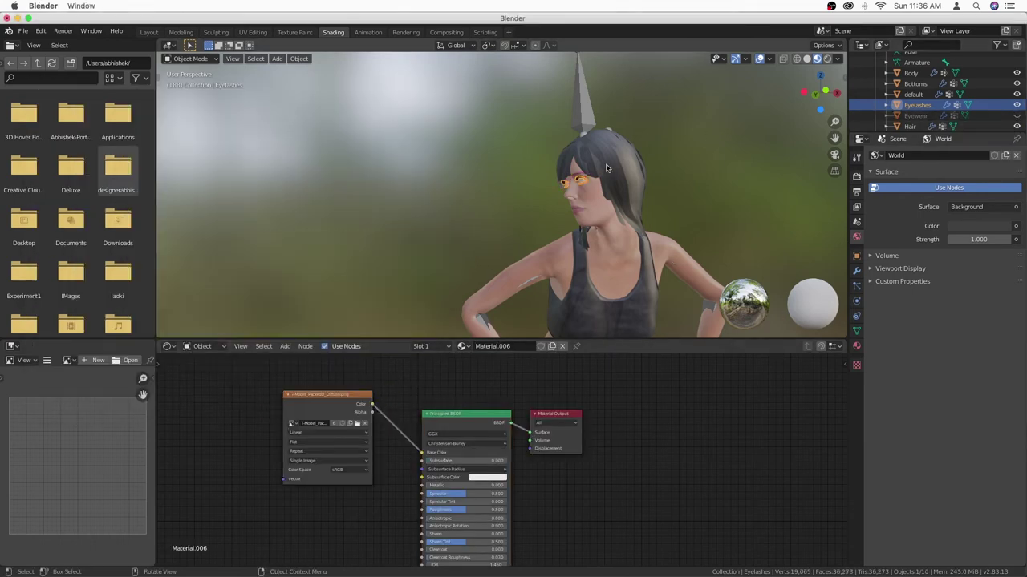
pyautogui.moveTo(634, 177); pyautogui.dragTo(682, 170, button='middle')
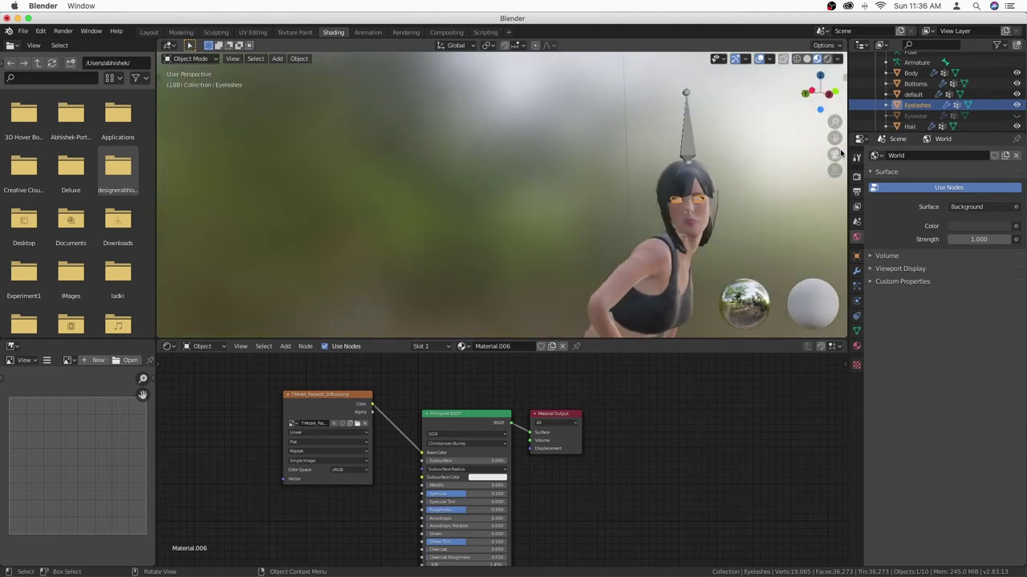
pyautogui.scroll(5, 840, 153)
pyautogui.scroll(-1, 920, 97)
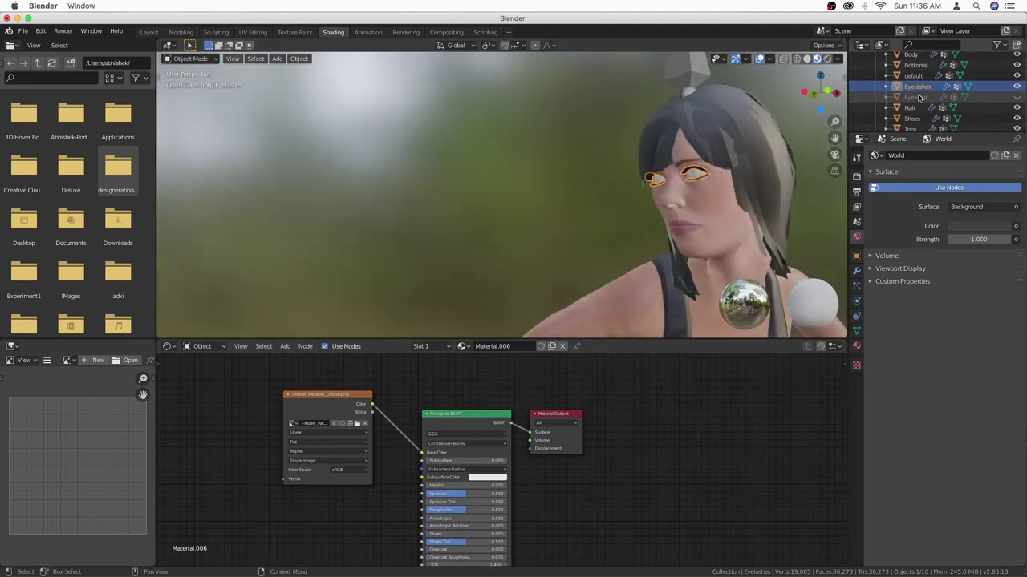
# Step: Give the 'default' eye object a new material with the Diffuse image feeding Base Color
pyautogui.click(913, 76)
pyautogui.press('super+Tab')
pyautogui.click(534, 388)
pyautogui.click(524, 346)
pyautogui.press('super+Tab')
pyautogui.moveTo(254, 146); pyautogui.dragTo(334, 409)
pyautogui.moveTo(420, 454); pyautogui.dragTo(424, 453)
pyautogui.scroll(-2, 489, 236)
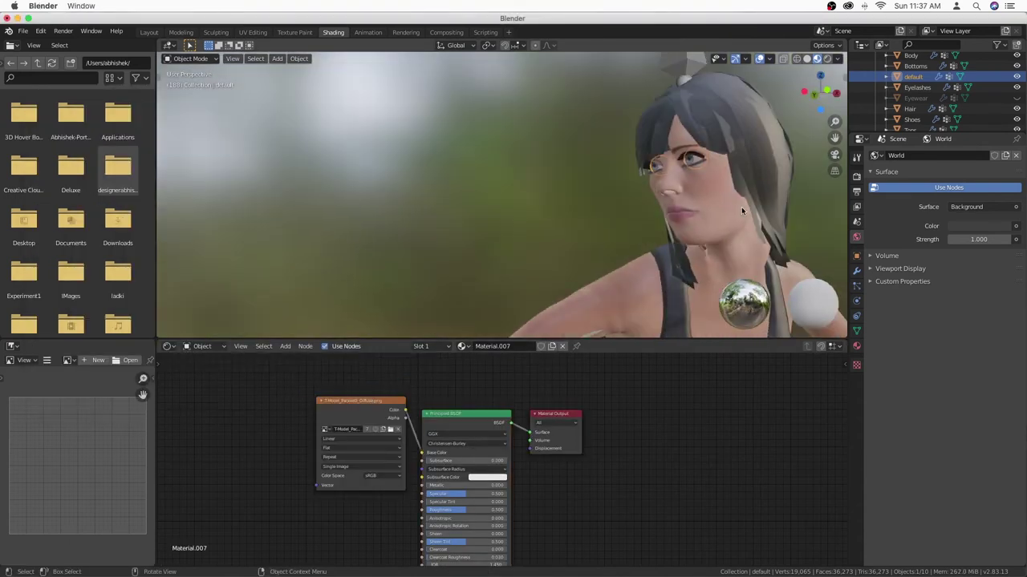
pyautogui.scroll(-4, 488, 236)
# Step: Give the Shoes object a new material with the Diffuse image texture
pyautogui.click(586, 326)
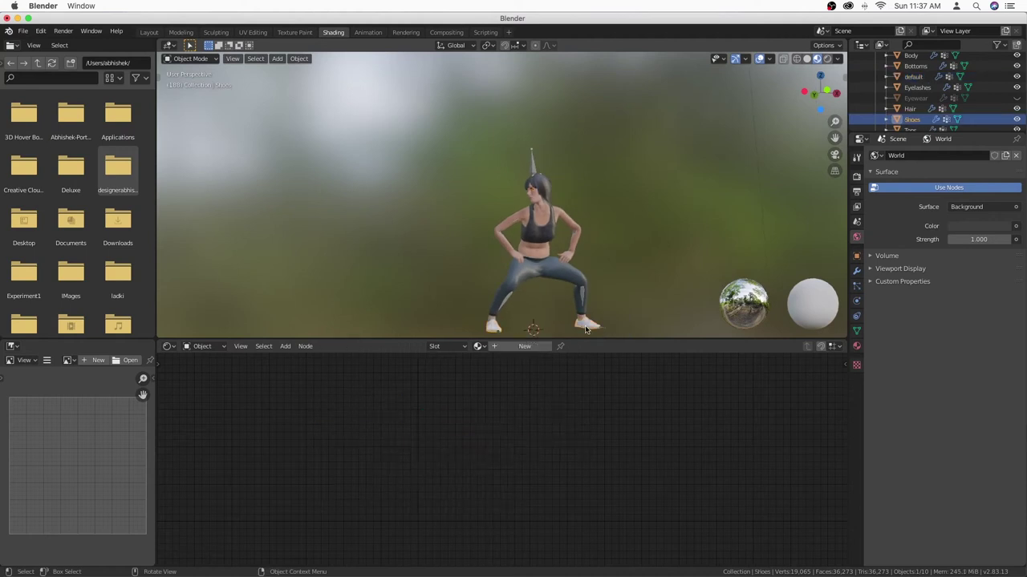
pyautogui.click(524, 346)
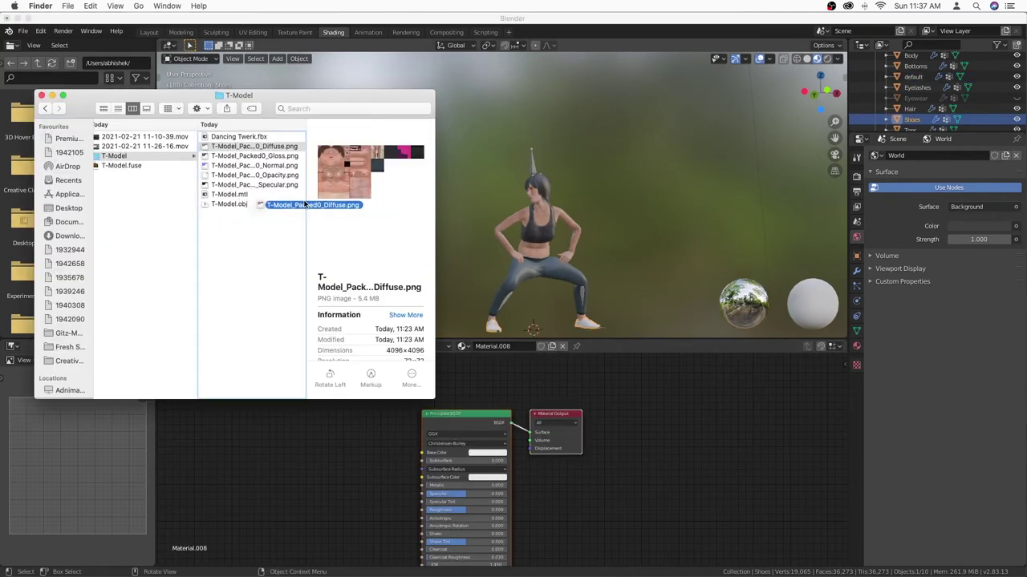
pyautogui.moveTo(371, 401); pyautogui.dragTo(388, 416)
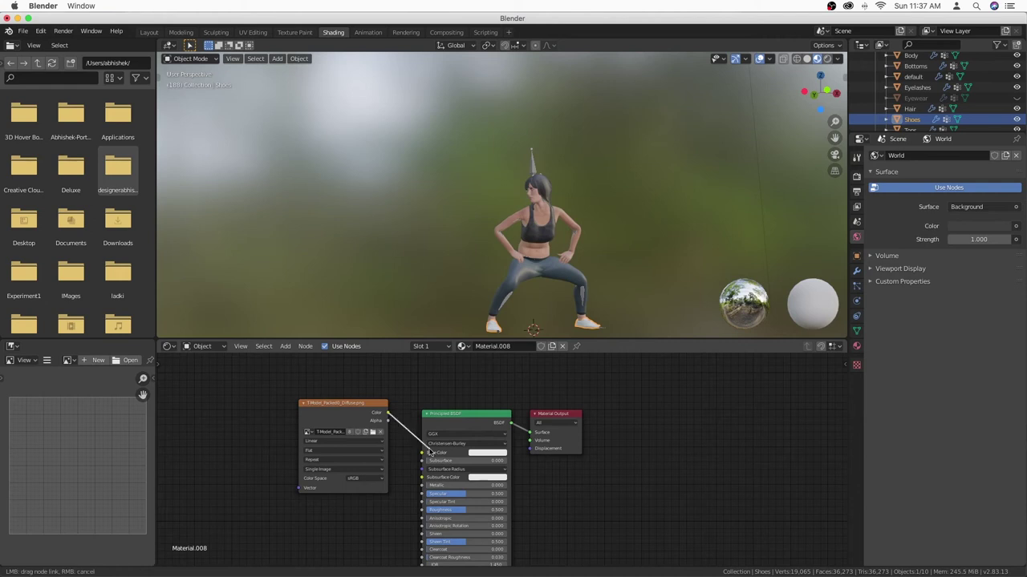
pyautogui.click(583, 299)
pyautogui.scroll(-2, 912, 88)
pyautogui.click(913, 99)
# Step: Check the eyewear, eyelash and body materials, then add a plane beneath the character as a floor
pyautogui.scroll(-1, 913, 77)
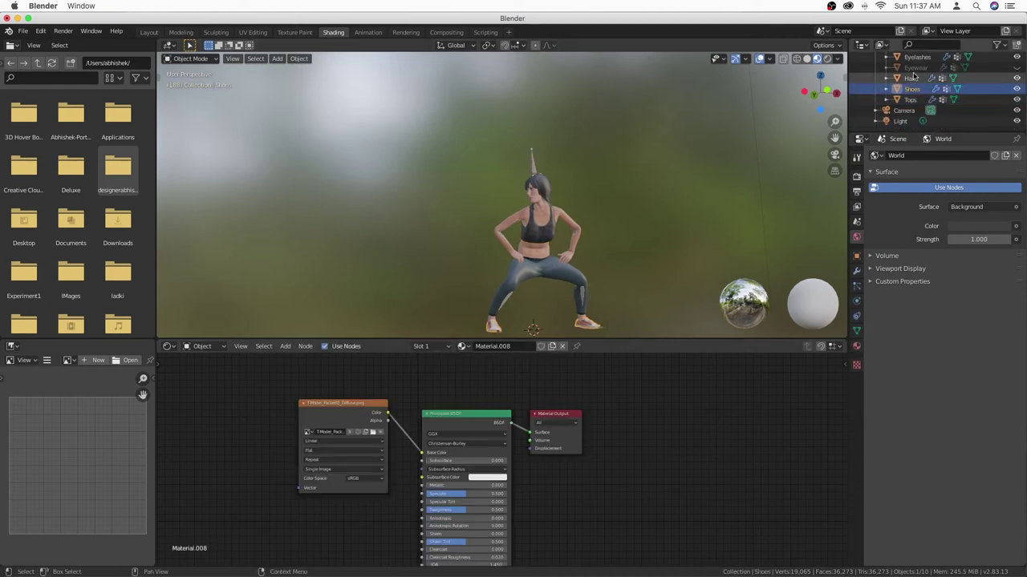
pyautogui.click(913, 78)
pyautogui.scroll(2, 913, 81)
pyautogui.click(914, 93)
pyautogui.scroll(2, 914, 96)
pyautogui.click(914, 103)
pyautogui.scroll(1, 914, 103)
pyautogui.click(913, 100)
pyautogui.scroll(1, 913, 96)
pyautogui.click(913, 95)
pyautogui.click(913, 94)
pyautogui.scroll(2, 911, 94)
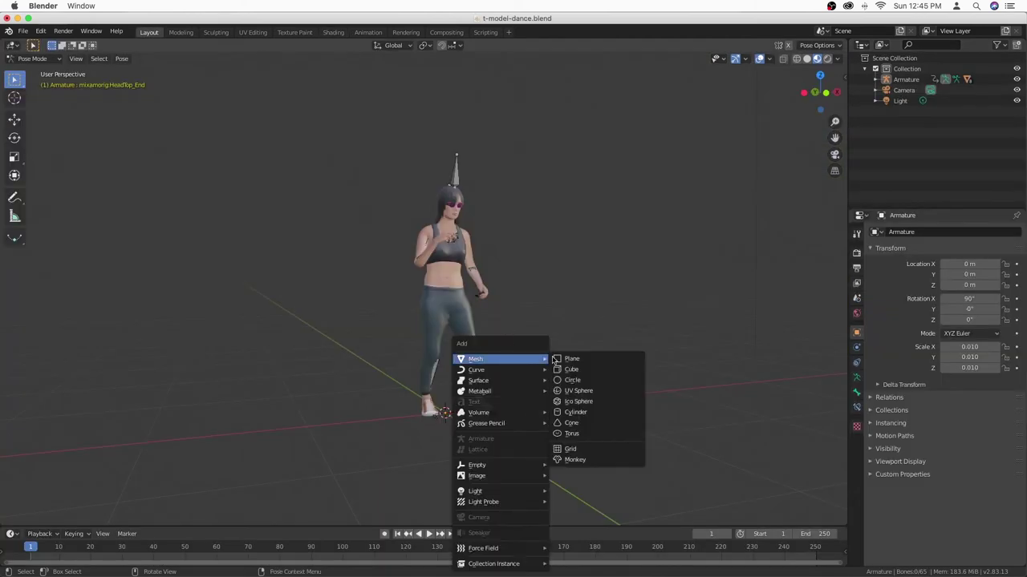
pyautogui.click(561, 360)
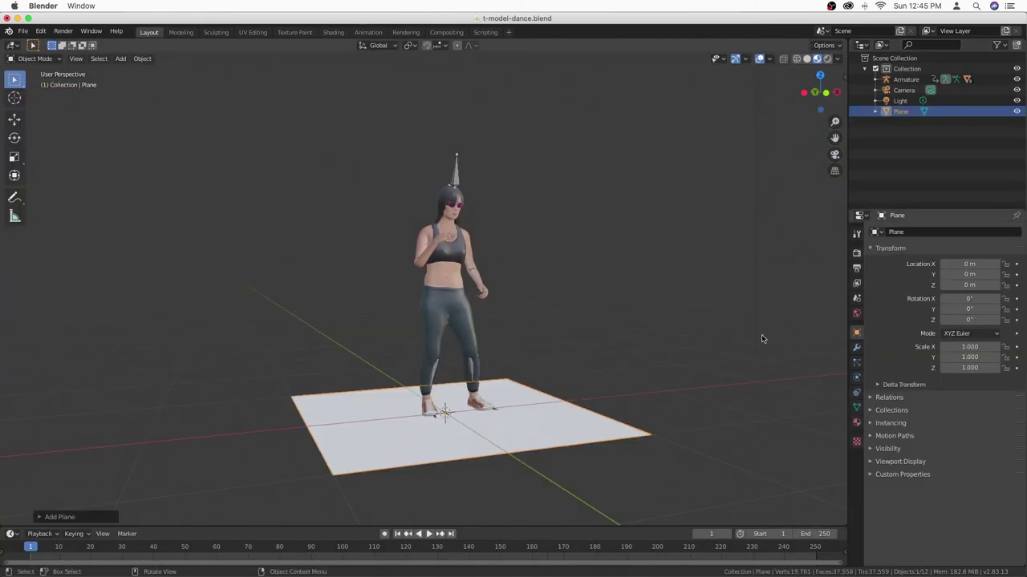
# Step: Stretch the floor plane wider along X and enter Edit Mode on its mesh
pyautogui.moveTo(835, 121); pyautogui.dragTo(832, 157)
pyautogui.click(833, 157)
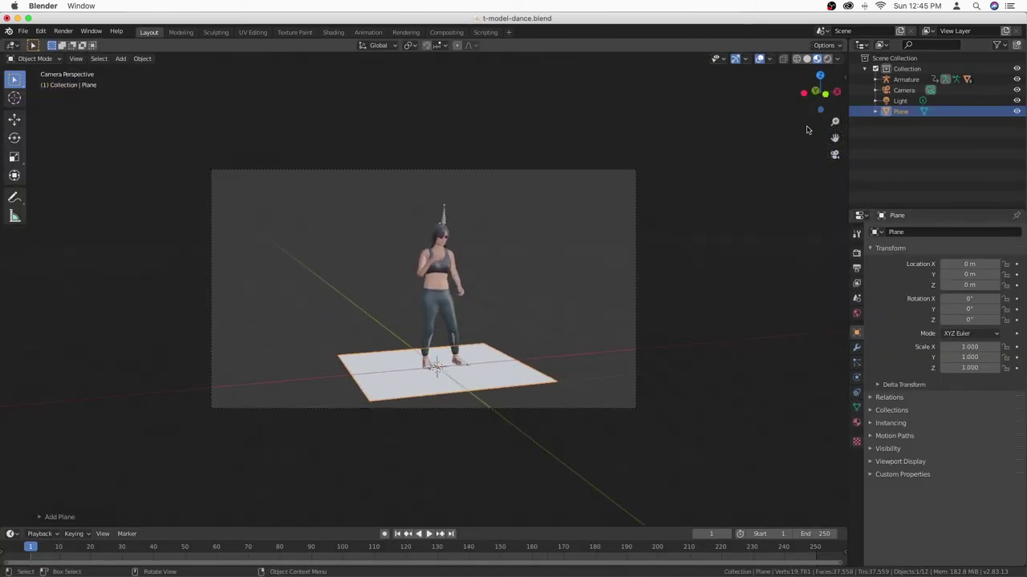
pyautogui.moveTo(970, 346); pyautogui.dragTo(995, 357)
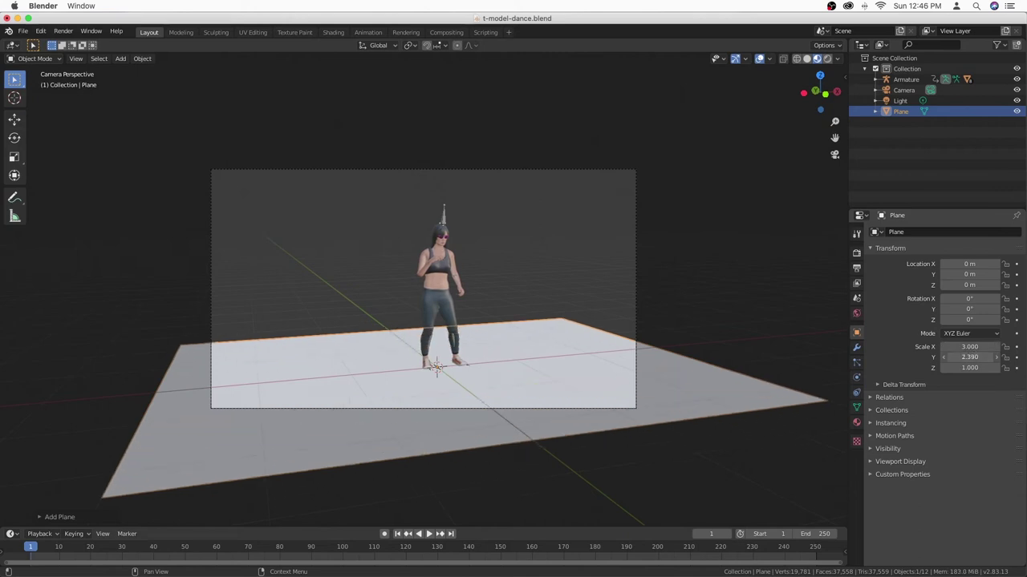
pyautogui.click(834, 154)
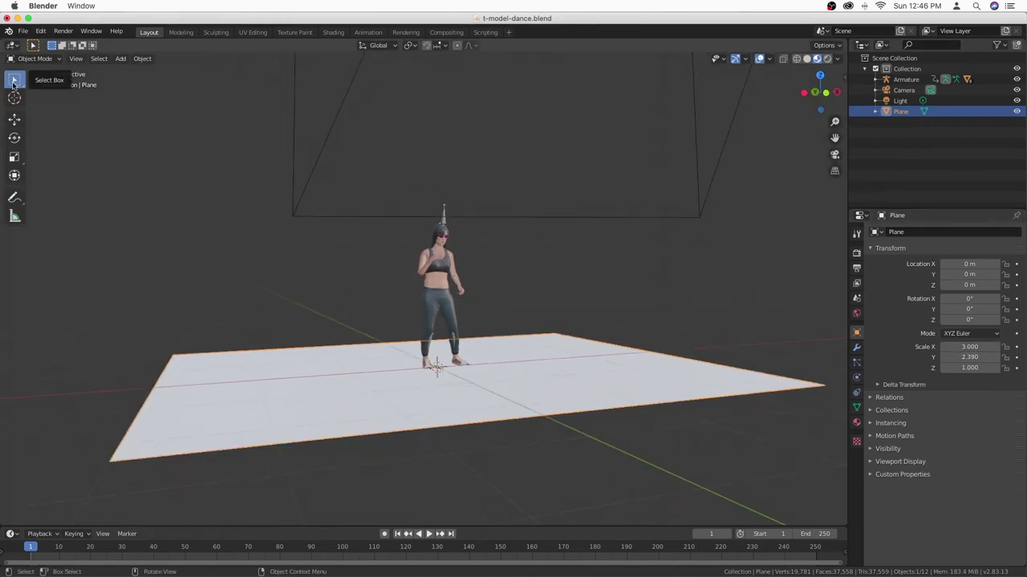
pyautogui.press('Tab')
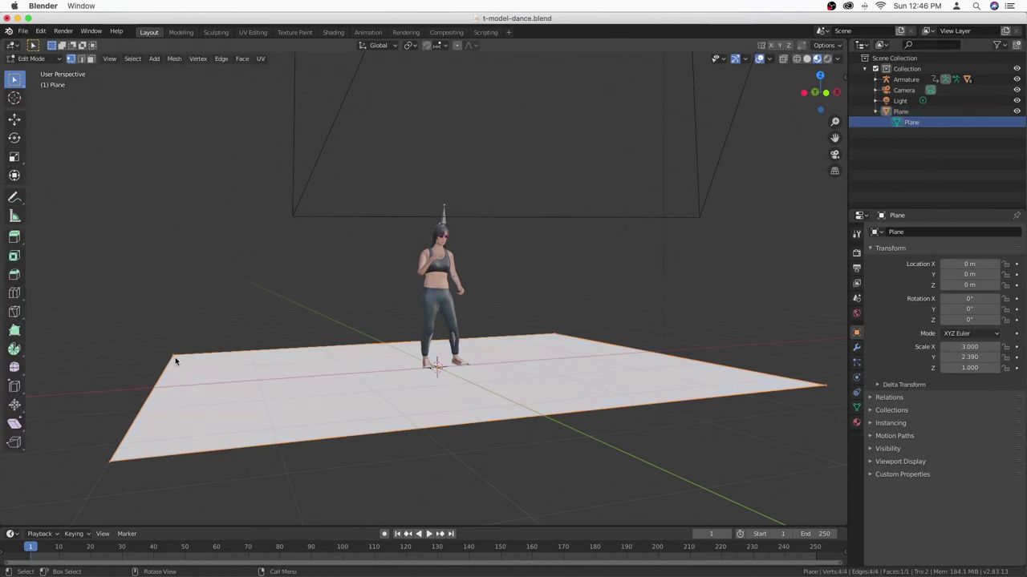
pyautogui.rightClick(468, 300)
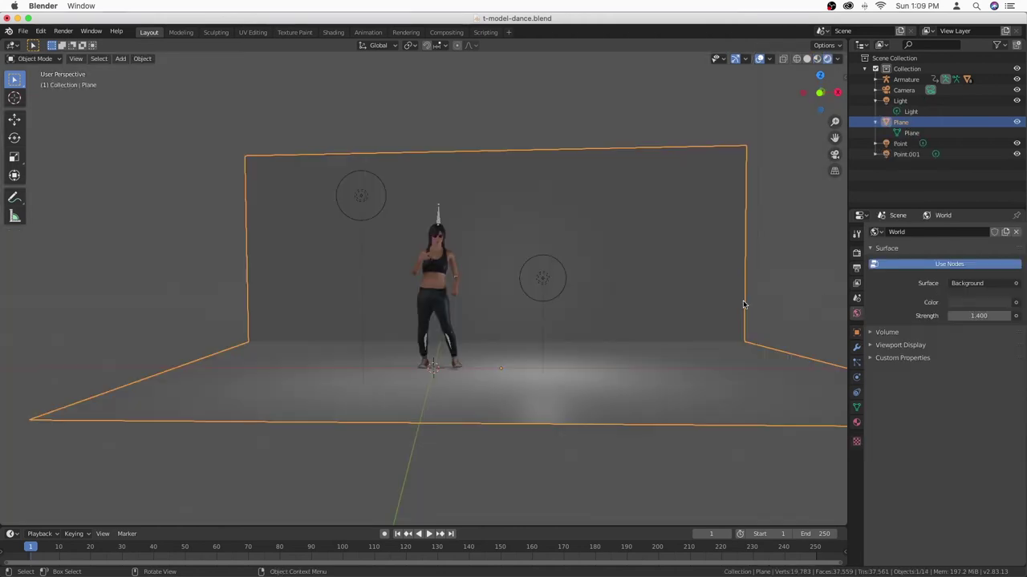
# Step: Set the world strength to 1 and brighten the world's viewport display colour
pyautogui.click(834, 154)
pyautogui.click(978, 315)
pyautogui.write('1')
pyautogui.press('Return')
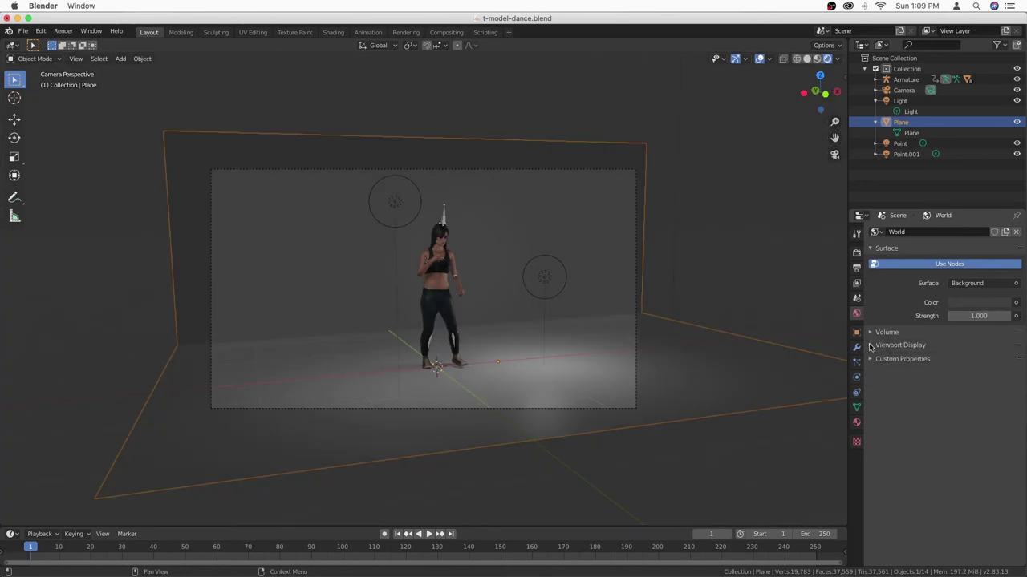
pyautogui.click(870, 346)
pyautogui.click(961, 302)
pyautogui.moveTo(1001, 277); pyautogui.dragTo(941, 260)
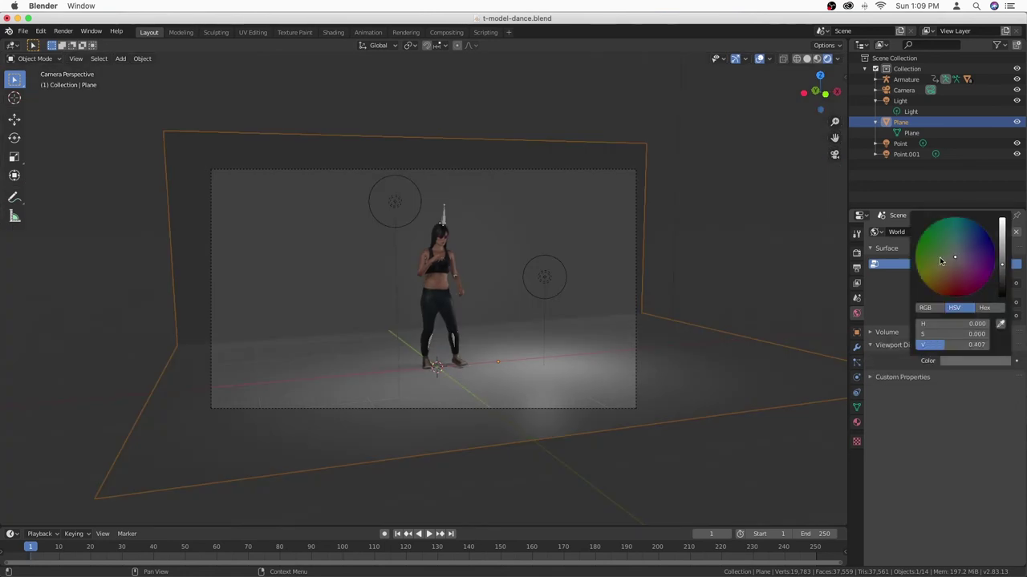
pyautogui.moveTo(1006, 261); pyautogui.dragTo(1002, 241)
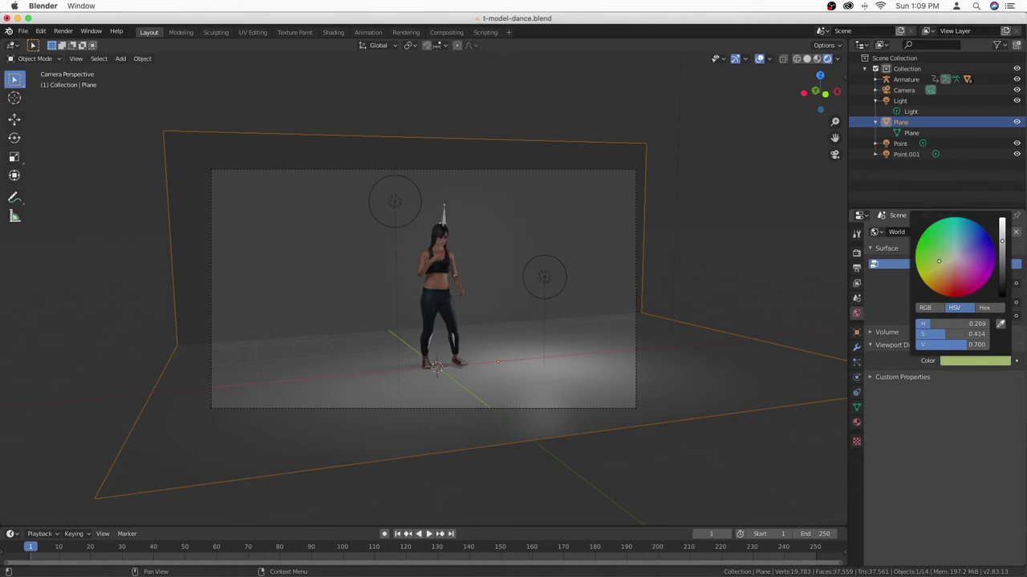
# Step: Try magenta on the first point light and a dark magenta world tint, then undo them
pyautogui.click(900, 143)
pyautogui.click(964, 363)
pyautogui.click(983, 271)
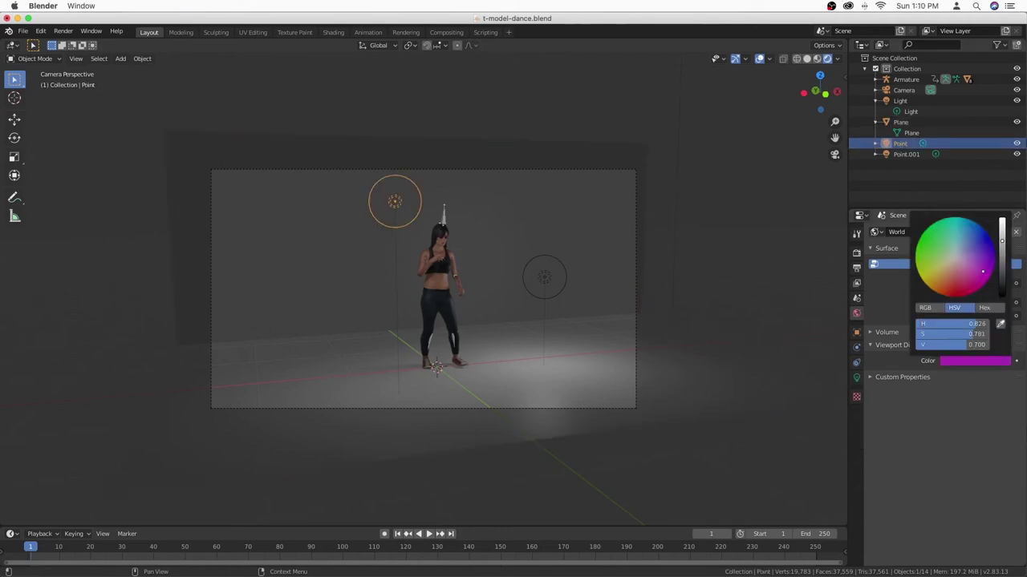
pyautogui.click(985, 277)
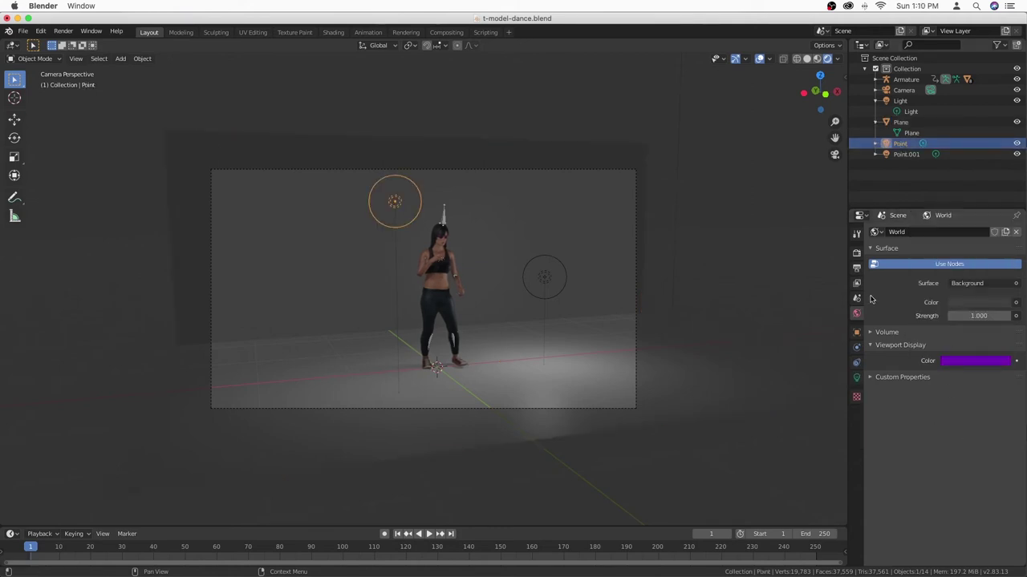
pyautogui.hotkey('ctrl', 'z')
pyautogui.hotkey('ctrl', 'shift', 'z')
pyautogui.click(979, 302)
pyautogui.moveTo(955, 260); pyautogui.dragTo(984, 261)
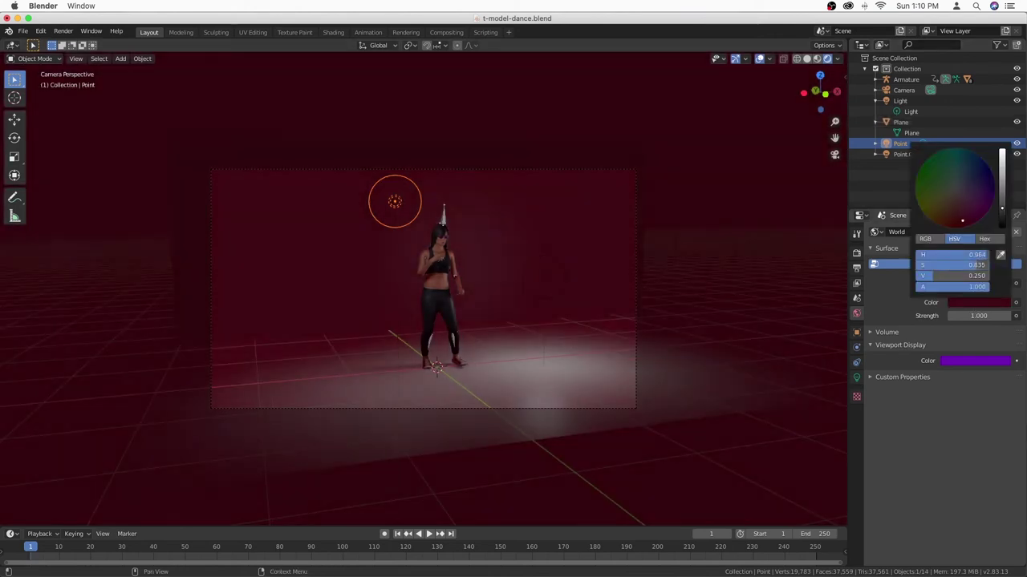
pyautogui.hotkey('ctrl', 'z')
pyautogui.hotkey('ctrl', 'z')
pyautogui.hotkey('ctrl', 'z')
pyautogui.click(979, 302)
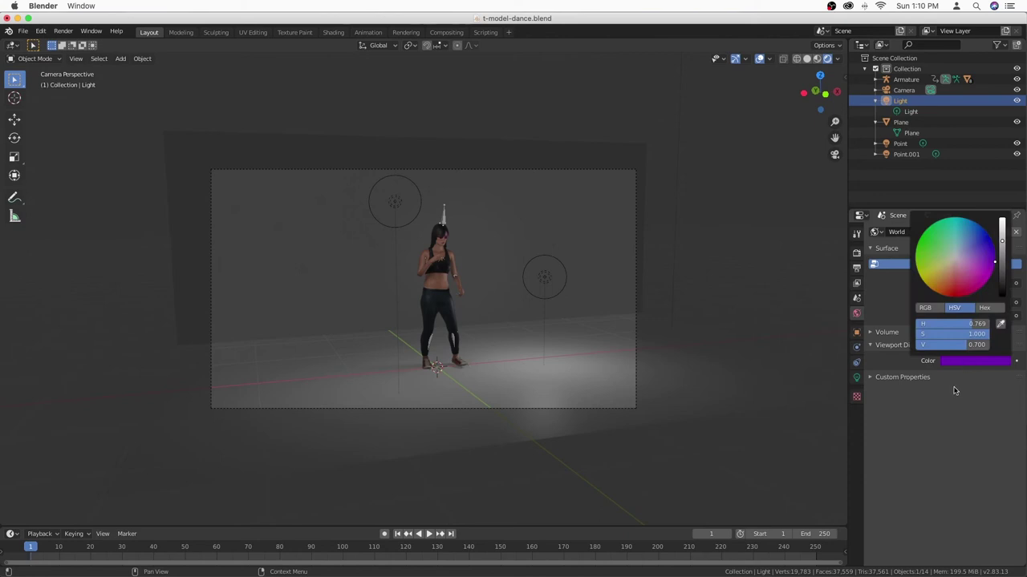
pyautogui.hotkey('ctrl', 'z')
pyautogui.hotkey('ctrl', 'z')
# Step: Set the first point light's colour and make the second point light cyan
pyautogui.press('KP_0')
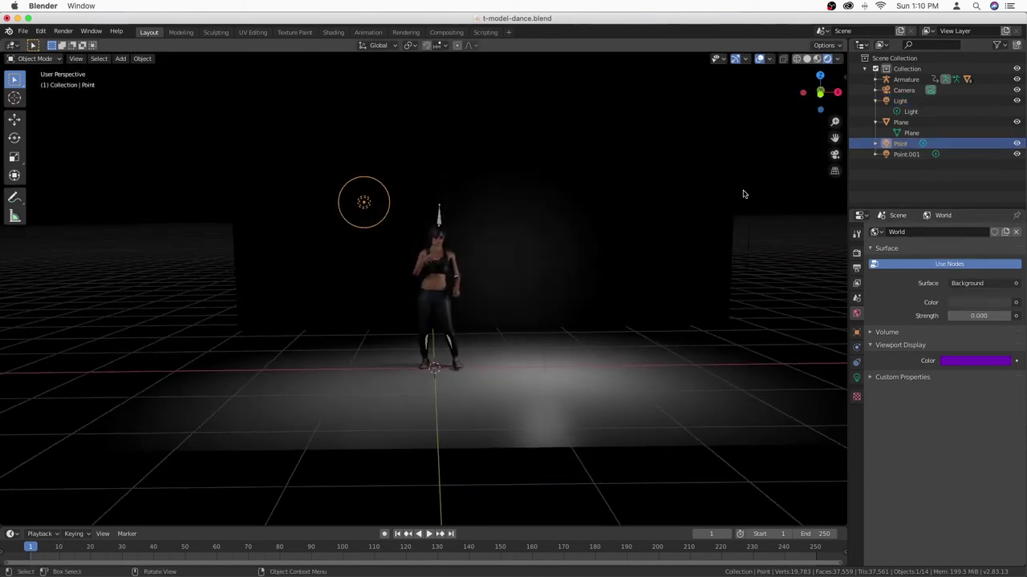
pyautogui.click(857, 377)
pyautogui.click(882, 260)
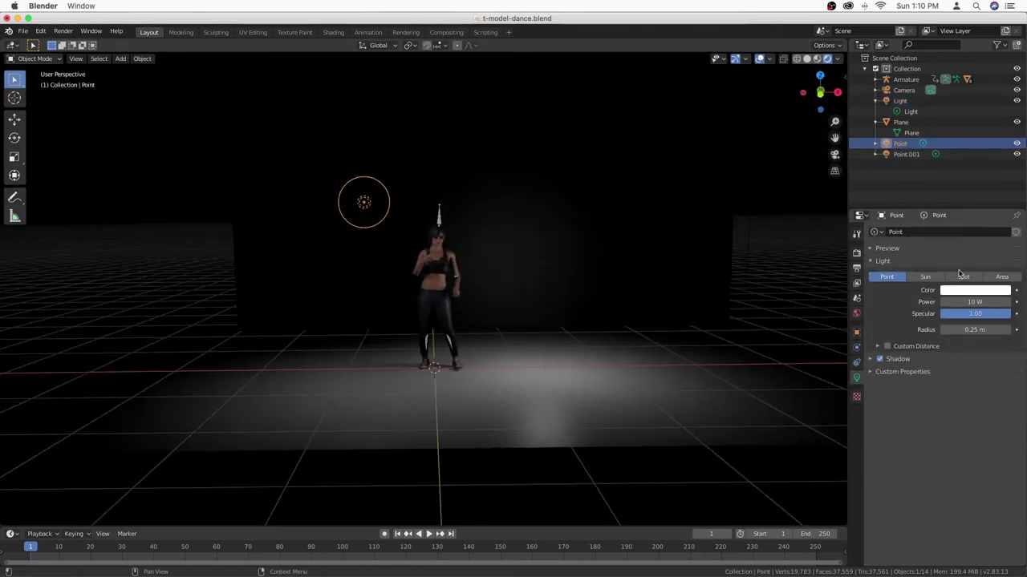
pyautogui.click(975, 290)
pyautogui.moveTo(954, 254); pyautogui.dragTo(988, 253)
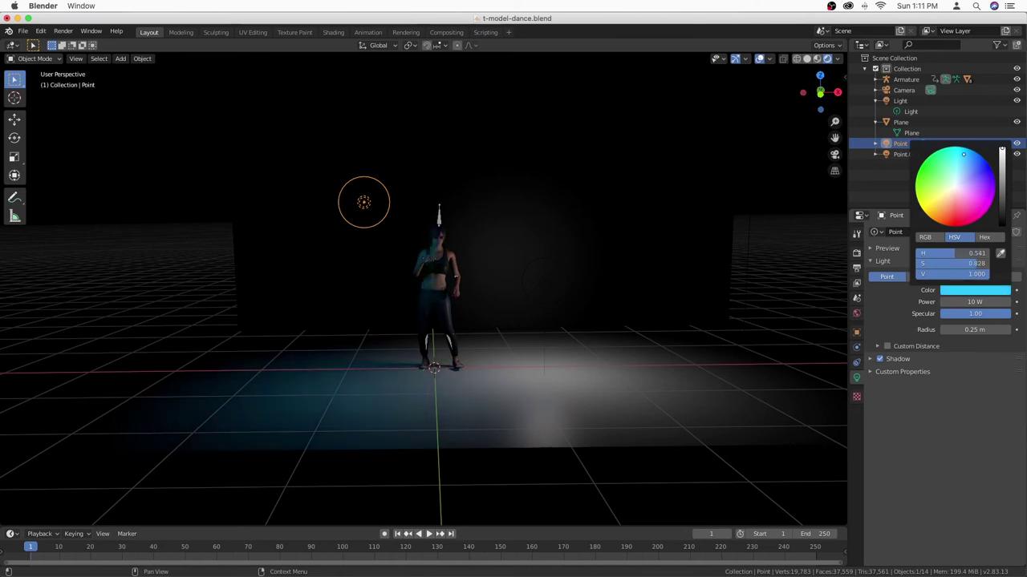
pyautogui.click(906, 154)
pyautogui.click(974, 289)
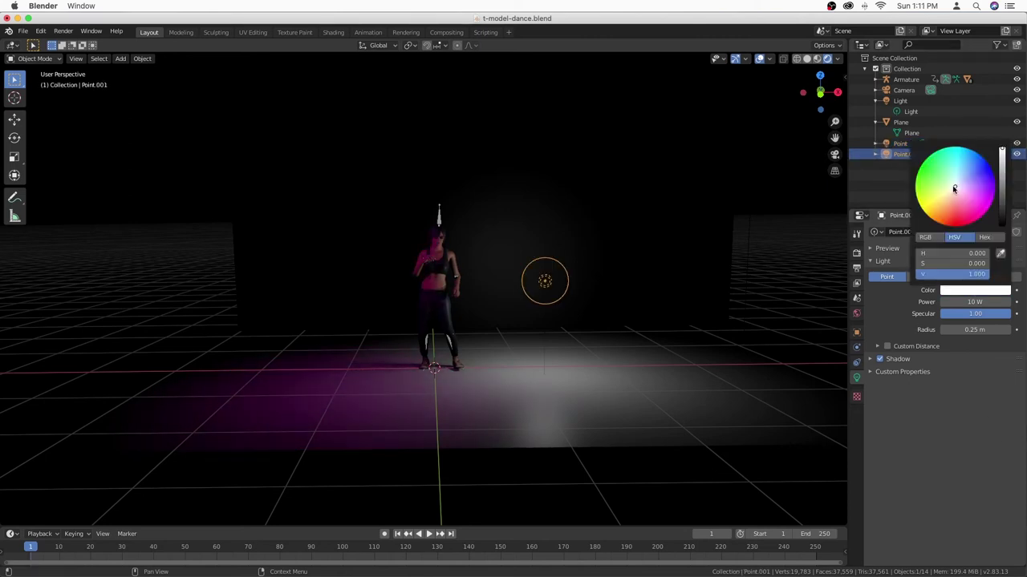
pyautogui.click(922, 197)
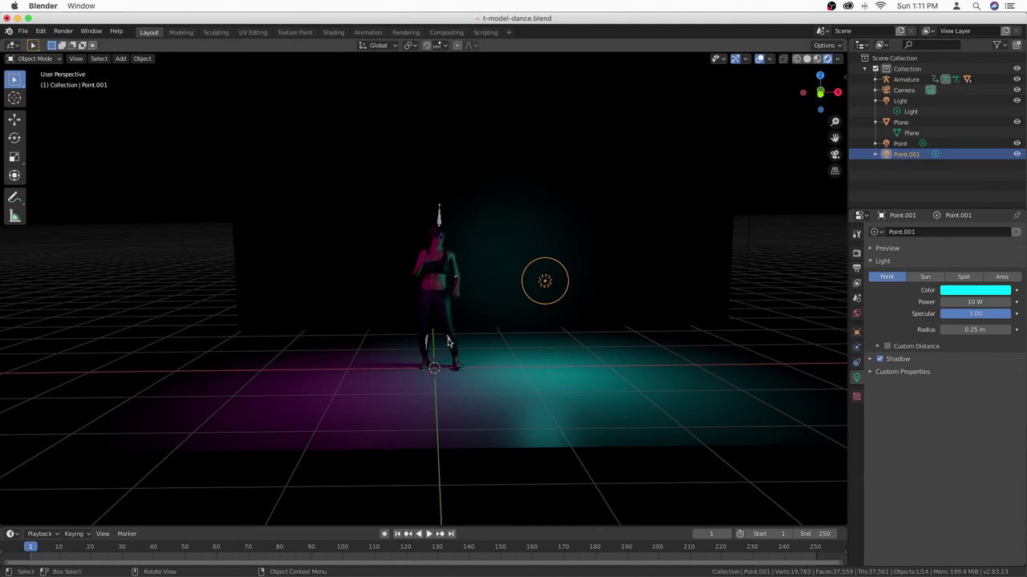
# Step: Play the dance animation and orbit around the dancing character on the stage
pyautogui.press('space')
pyautogui.moveTo(447, 342); pyautogui.dragTo(447, 304, button='middle')
pyautogui.moveTo(448, 346)
pyautogui.mouseDown(button='middle')
pyautogui.moveTo(498, 346)
pyautogui.moveTo(535, 323)
pyautogui.mouseUp(button='middle')
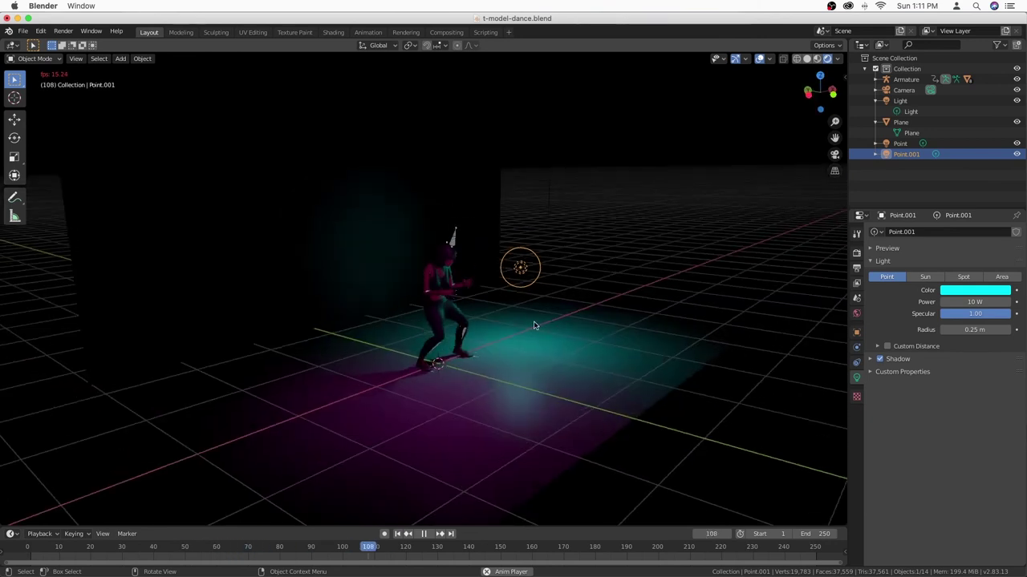
pyautogui.click(63, 30)
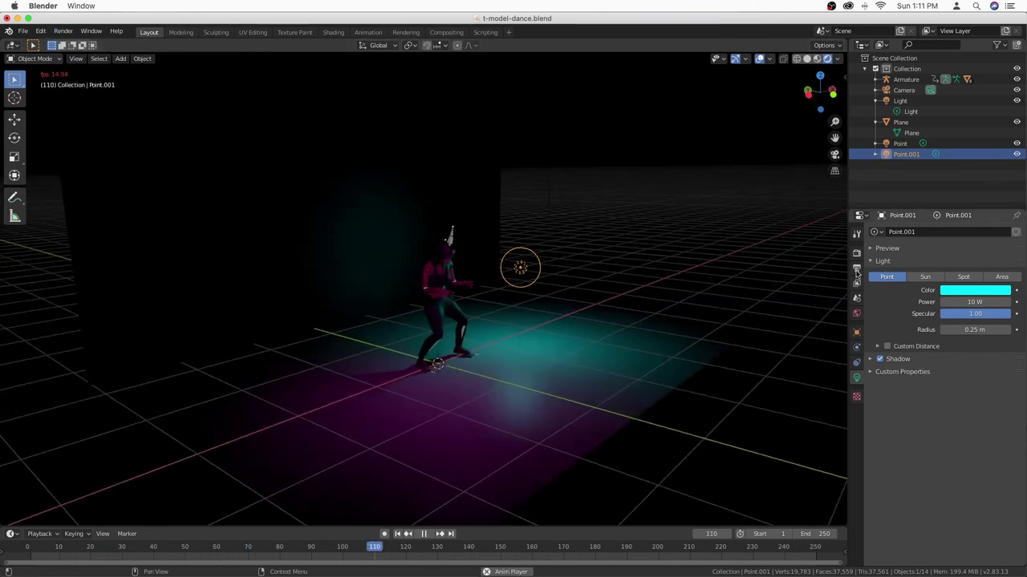
# Step: Tint the main Light pale peach and nudge the world strength up to about 1.05
pyautogui.click(899, 100)
pyautogui.click(974, 289)
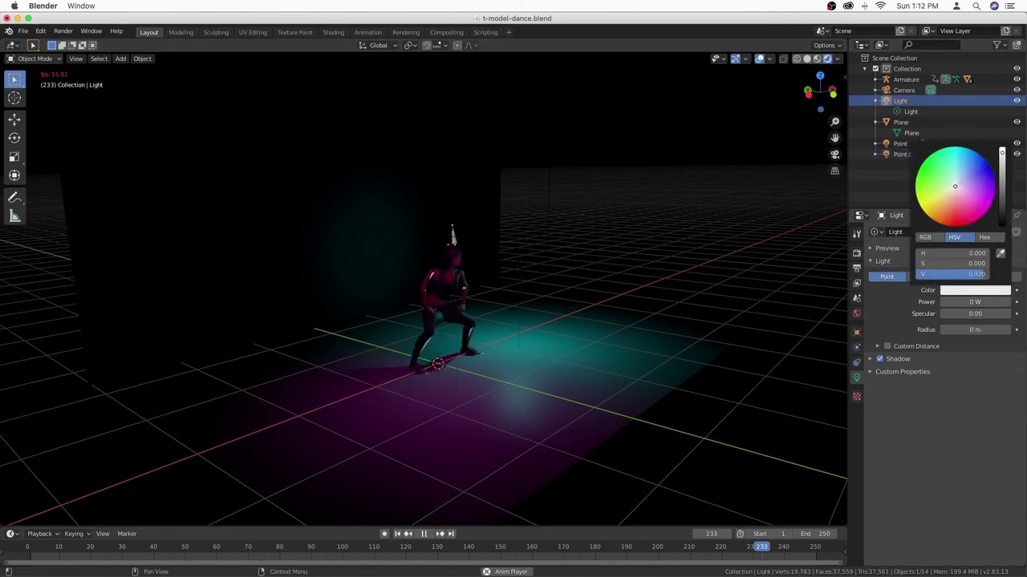
pyautogui.click(955, 189)
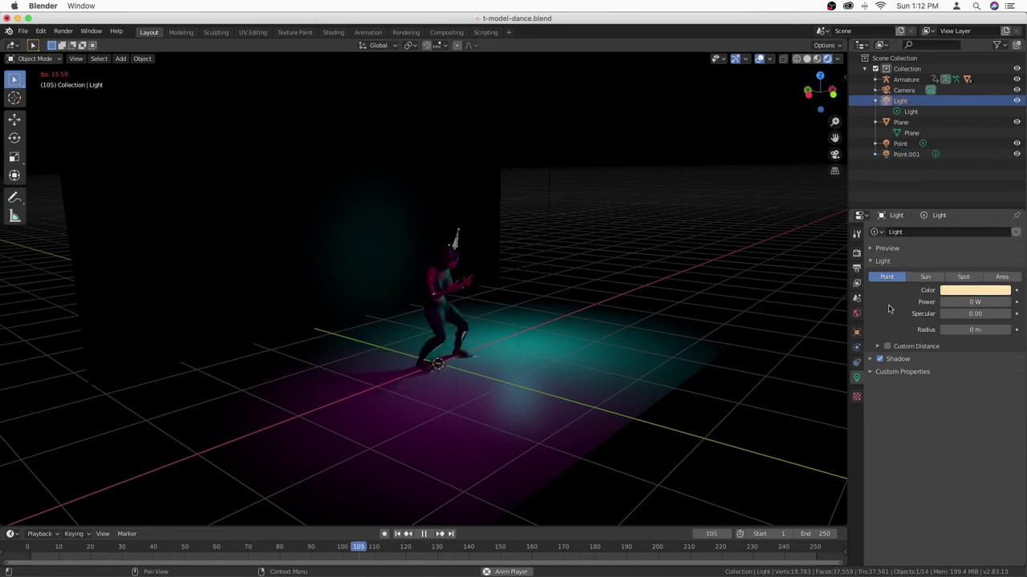
pyautogui.click(856, 313)
pyautogui.moveTo(958, 316); pyautogui.dragTo(974, 317)
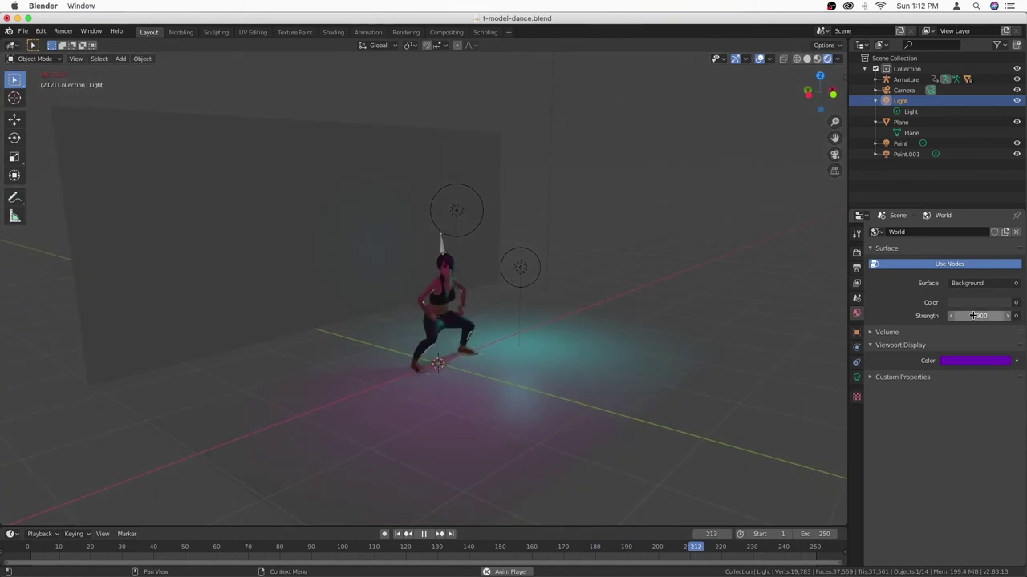
pyautogui.press('space')
# Step: Select the backdrop plane, darken the world colour to black and enable world nodes
pyautogui.click(690, 337)
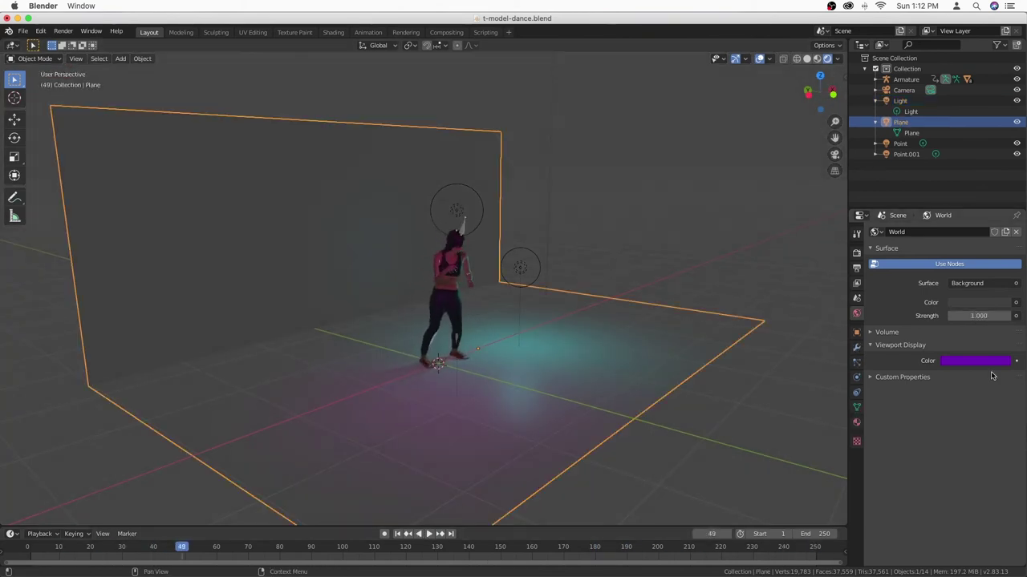
pyautogui.click(835, 156)
pyautogui.press('Tab')
pyautogui.click(979, 302)
pyautogui.click(979, 302)
pyautogui.click(1001, 226)
pyautogui.click(949, 264)
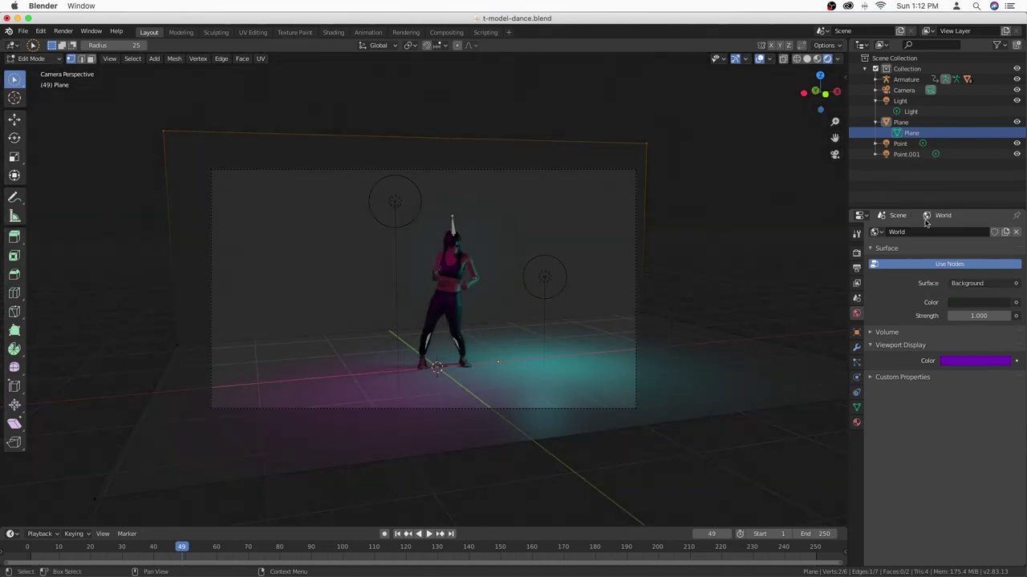
pyautogui.click(977, 283)
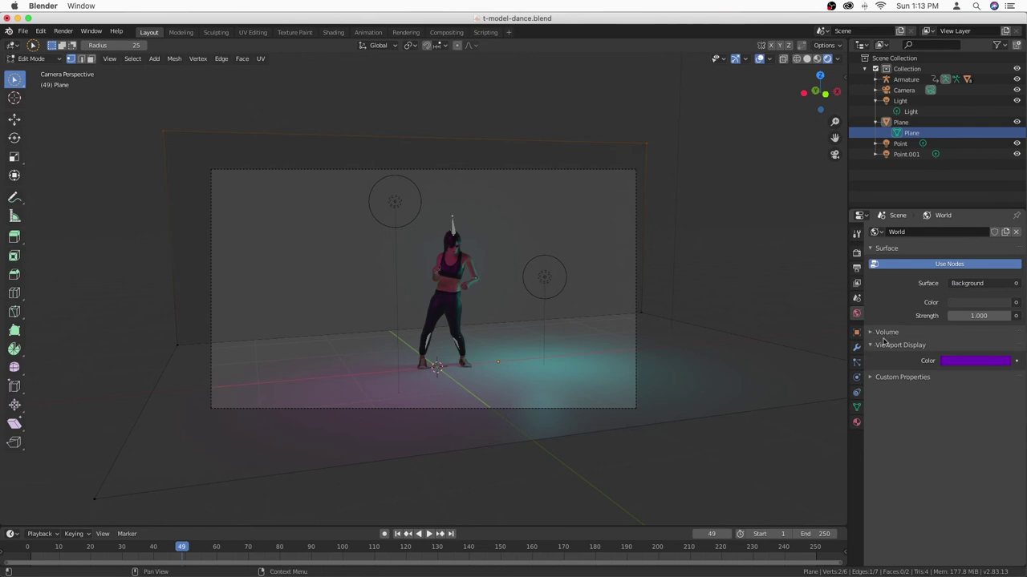
# Step: Change the world colour to dark blue and take the plane out of Edit Mode
pyautogui.click(856, 408)
pyautogui.click(856, 393)
pyautogui.click(856, 376)
pyautogui.click(855, 332)
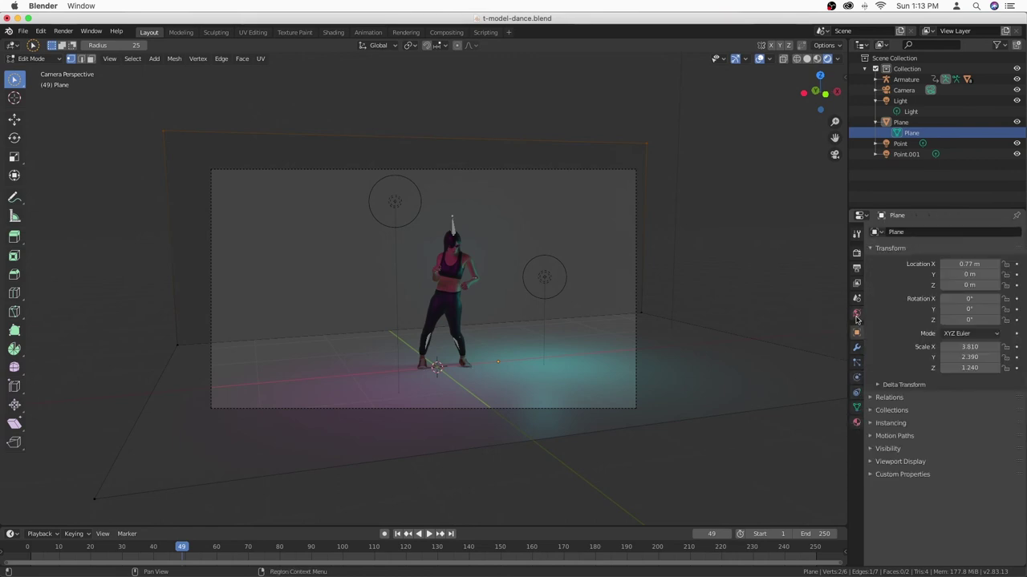
pyautogui.click(856, 313)
pyautogui.click(979, 302)
pyautogui.click(992, 172)
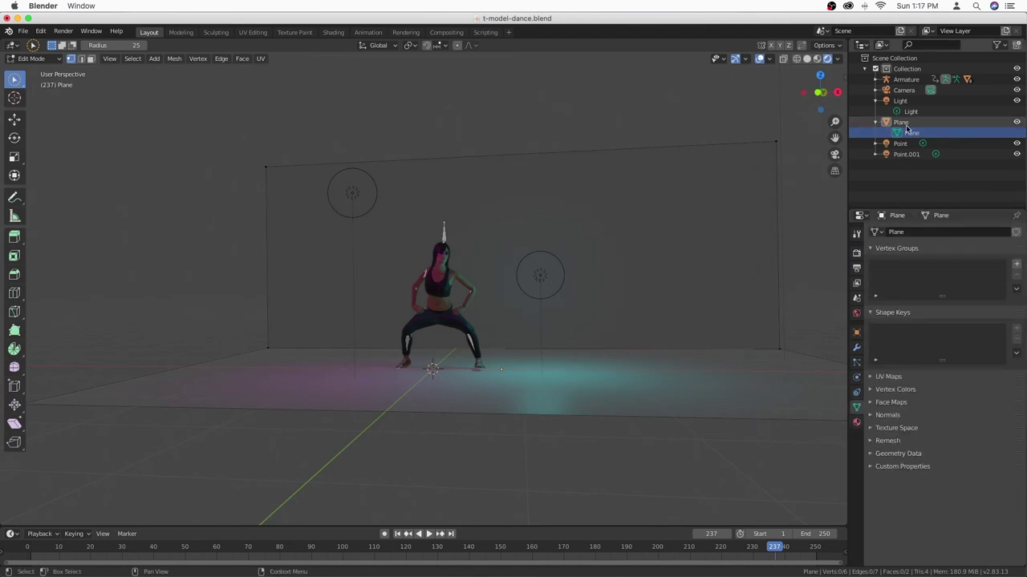
pyautogui.click(904, 125)
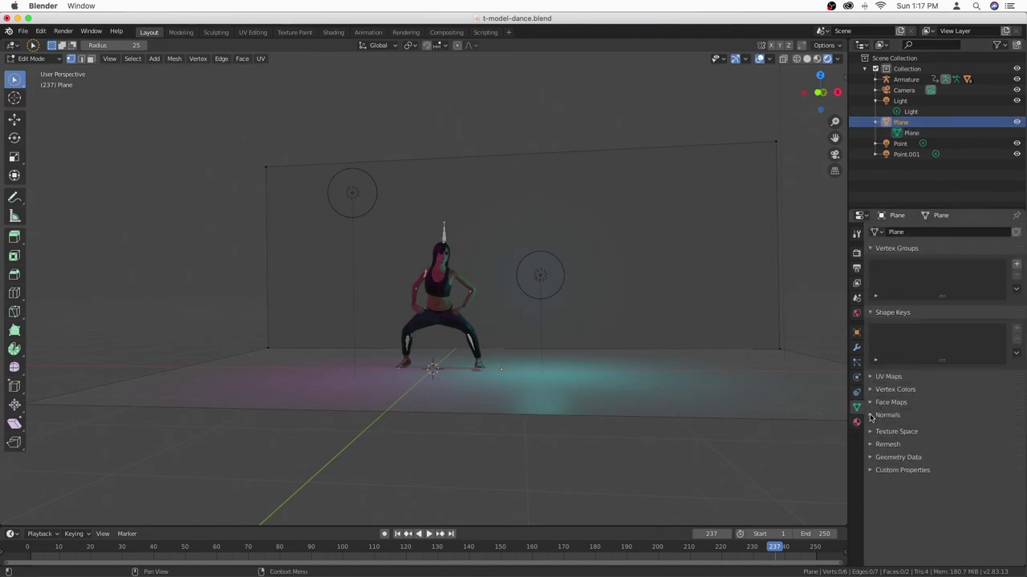
pyautogui.click(896, 132)
# Step: Inspect the world's Volume and Custom Properties panels and the scene settings
pyautogui.click(856, 313)
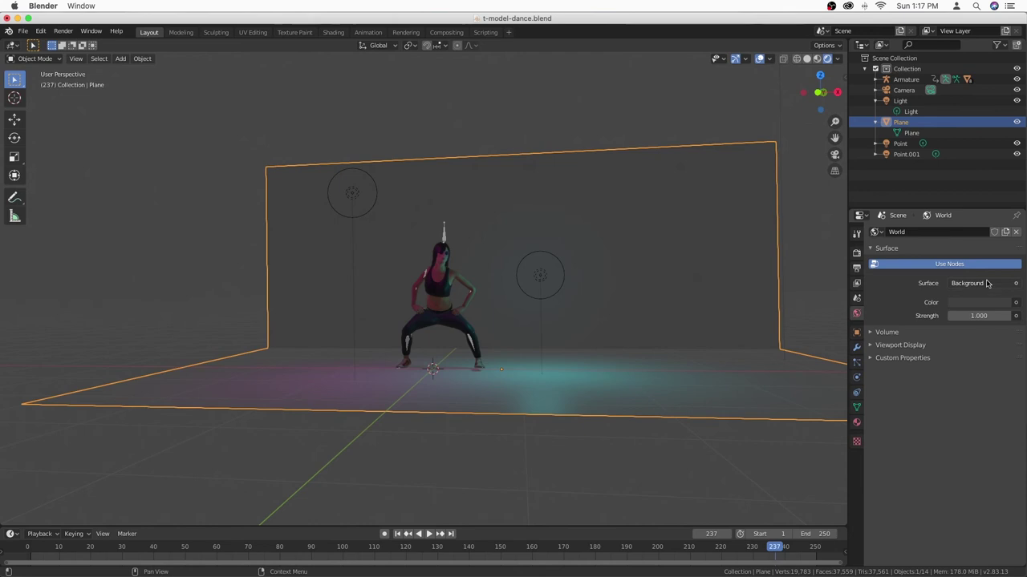
pyautogui.click(886, 332)
pyautogui.click(886, 332)
pyautogui.click(902, 358)
pyautogui.click(902, 358)
pyautogui.click(856, 297)
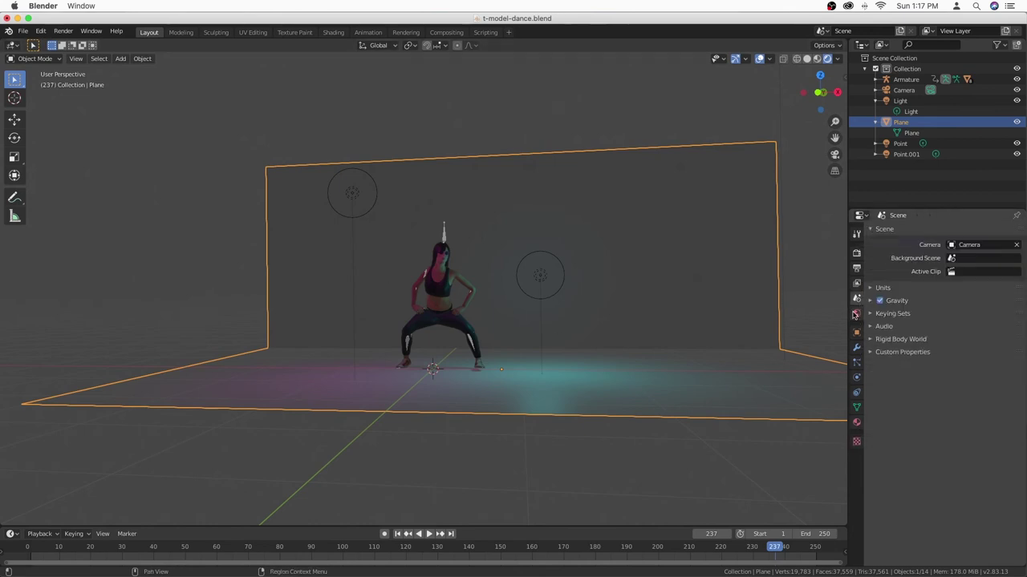
pyautogui.click(855, 313)
pyautogui.click(886, 332)
pyautogui.click(887, 332)
# Step: Set the world surface shader to Glass BSDF
pyautogui.click(897, 132)
pyautogui.click(970, 283)
pyautogui.click(971, 283)
pyautogui.click(971, 283)
pyautogui.click(939, 368)
pyautogui.click(963, 283)
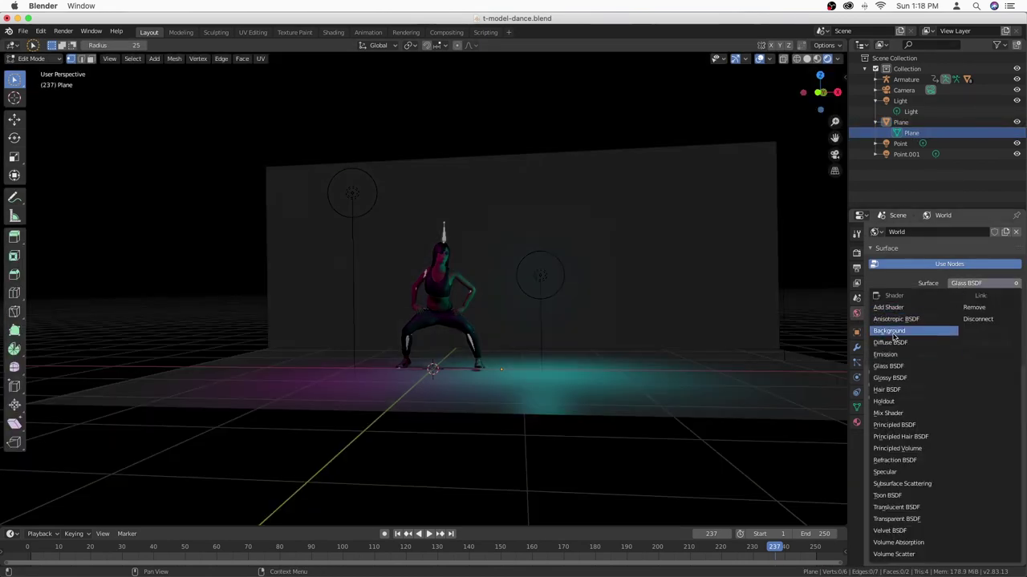
# Step: Return the world surface to Background and preview the dance in solid, then rendered shading
pyautogui.click(914, 328)
pyautogui.press('z')
pyautogui.click(649, 292)
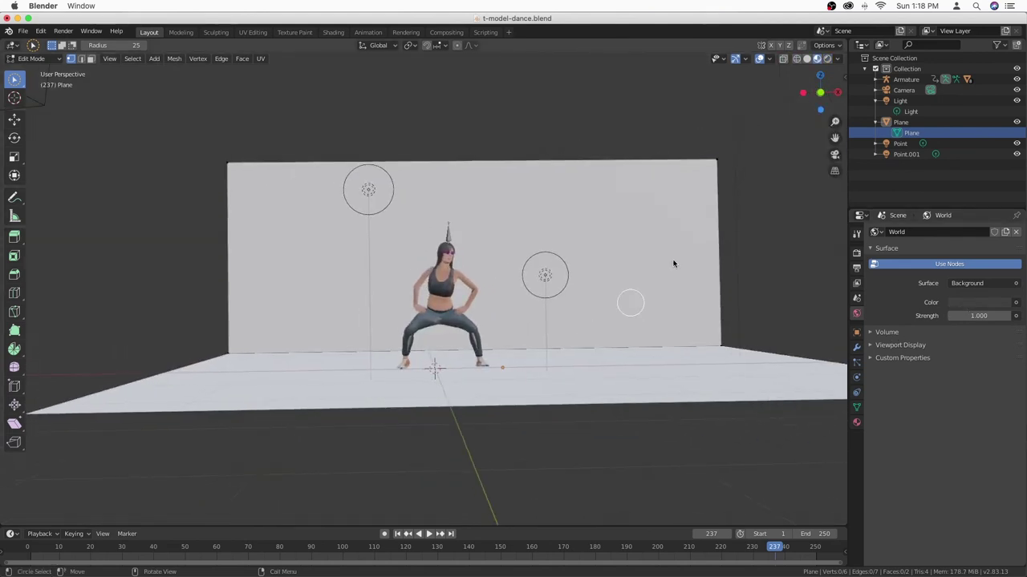
pyautogui.press('space')
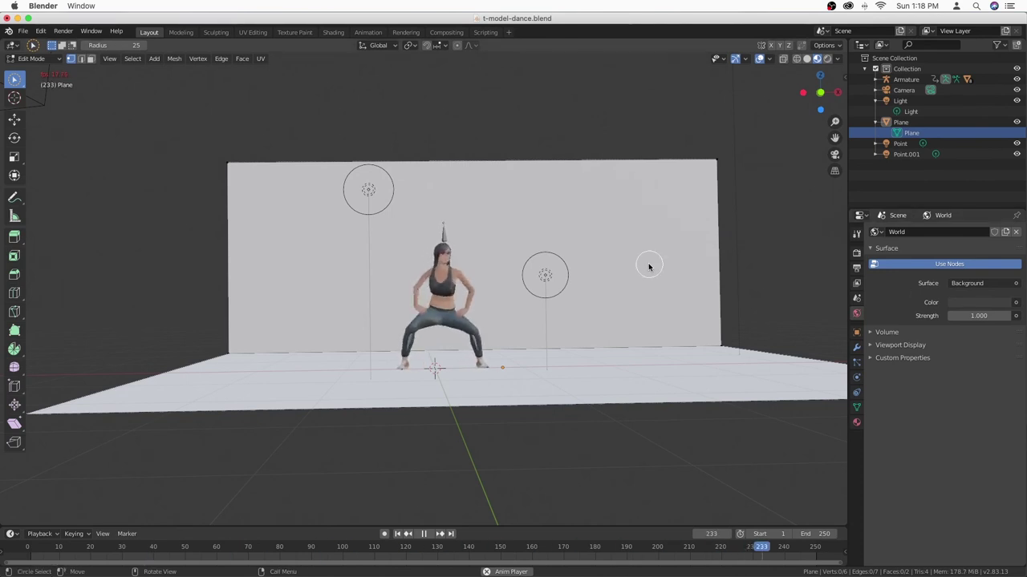
pyautogui.moveTo(649, 266); pyautogui.dragTo(268, 259, button='middle')
pyautogui.press('z')
pyautogui.press('z')
pyautogui.press('z')
pyautogui.moveTo(474, 236); pyautogui.dragTo(520, 353, button='middle')
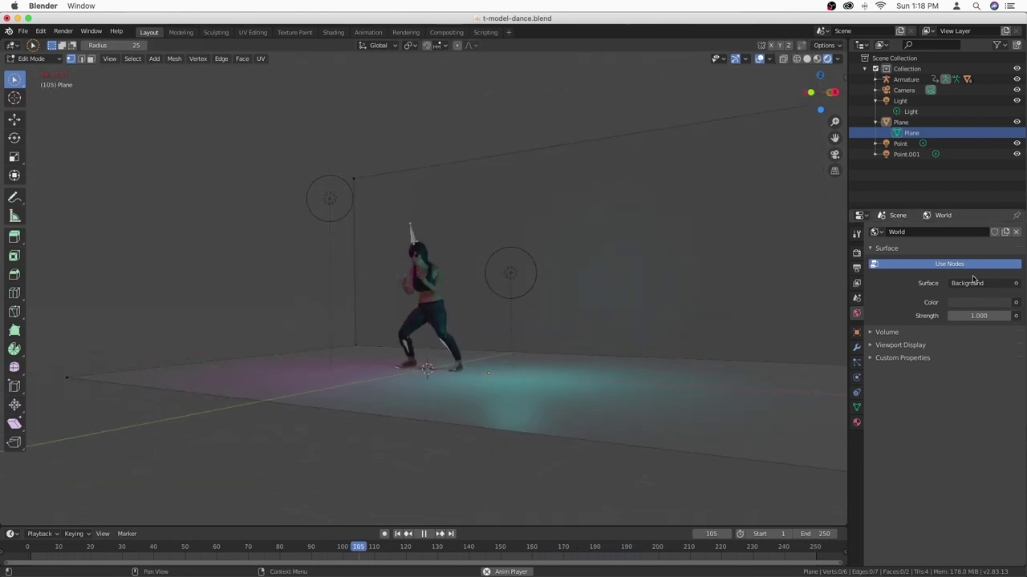
# Step: Try Environment Texture, Combine RGB and Ambient Occlusion as inputs driving the world colour
pyautogui.click(1016, 303)
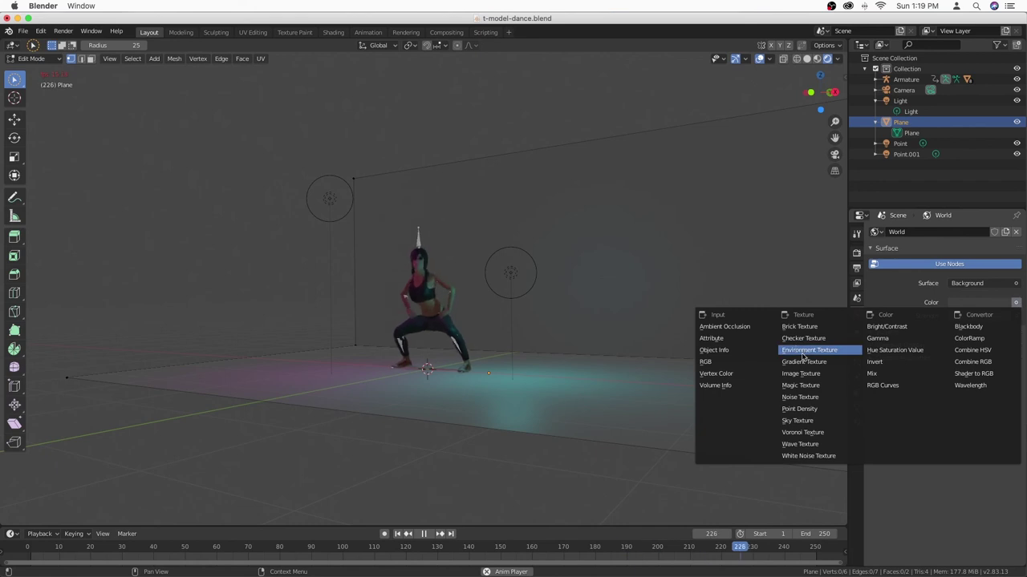
pyautogui.click(802, 351)
pyautogui.click(1015, 302)
pyautogui.click(909, 361)
pyautogui.click(1016, 302)
pyautogui.click(1015, 303)
pyautogui.click(666, 351)
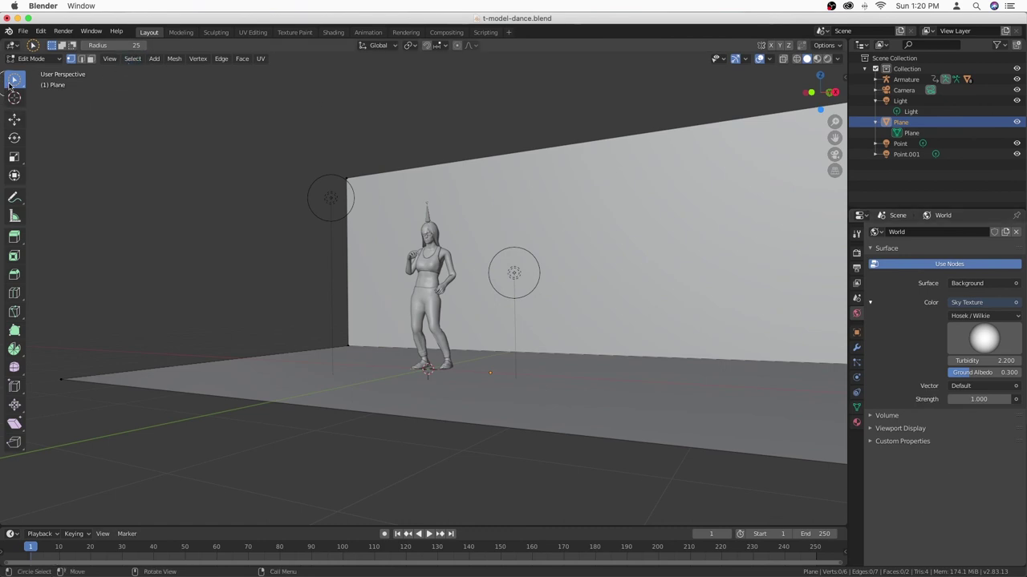
# Step: Replace the Sky Texture driving the world colour with a plain RGB colour
pyautogui.click(987, 305)
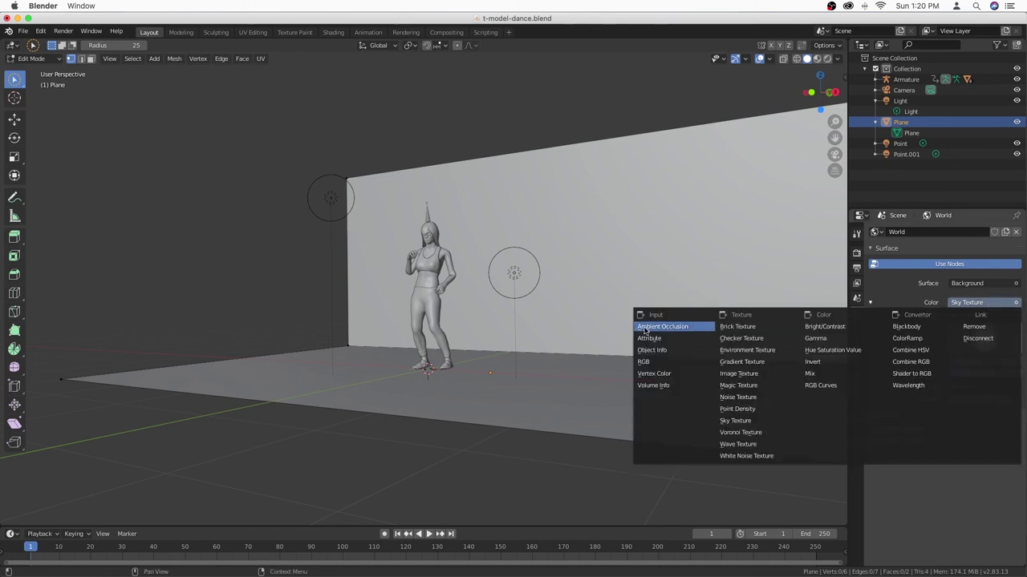
pyautogui.click(671, 359)
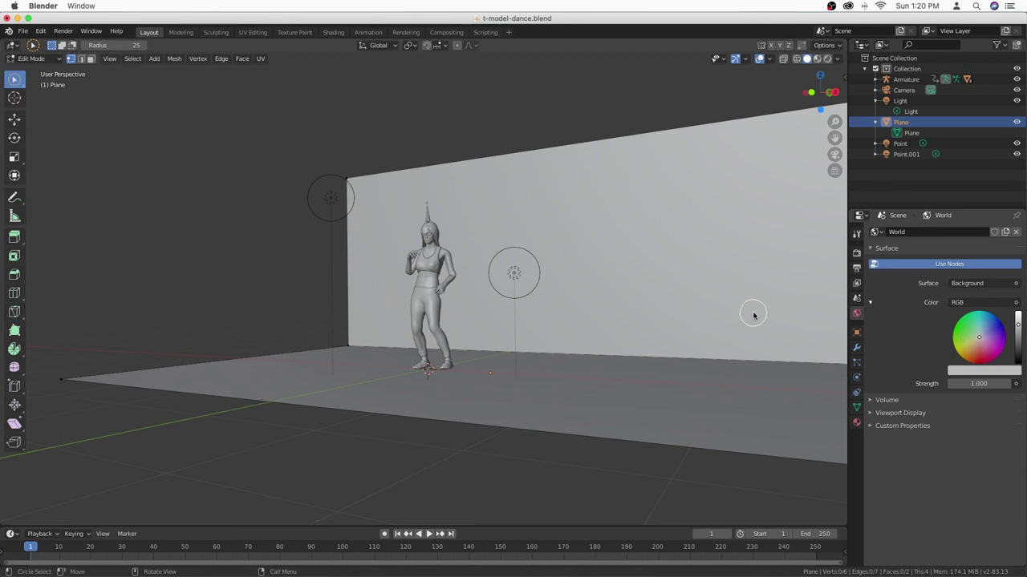
pyautogui.hscroll(-2, 757, 317)
pyautogui.hscroll(-5, 758, 318)
pyautogui.hscroll(-5, 759, 318)
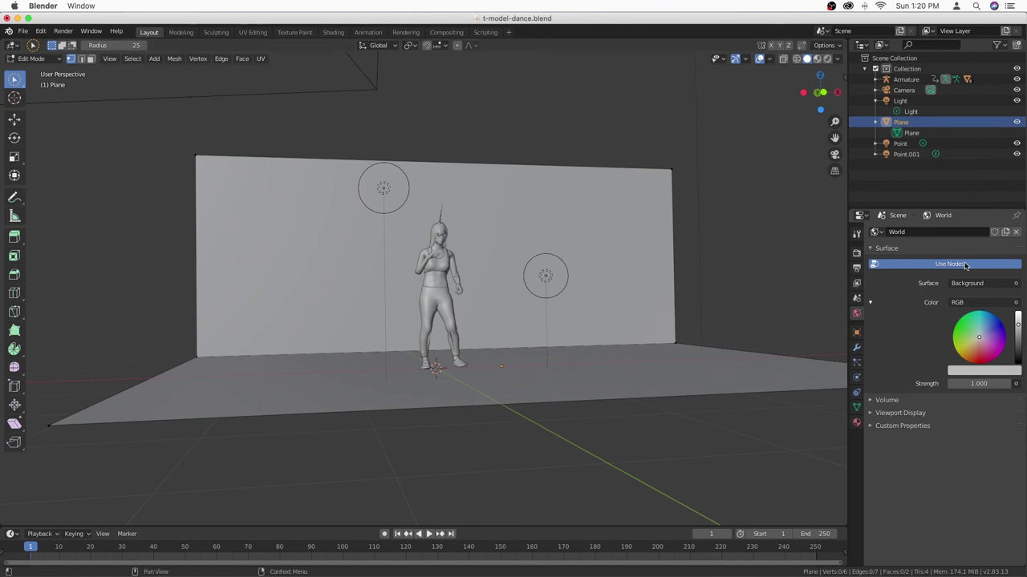
# Step: Toggle X-ray, switch to rendered shading and set the world strength to 0.000
pyautogui.hotkey('alt', 'z')
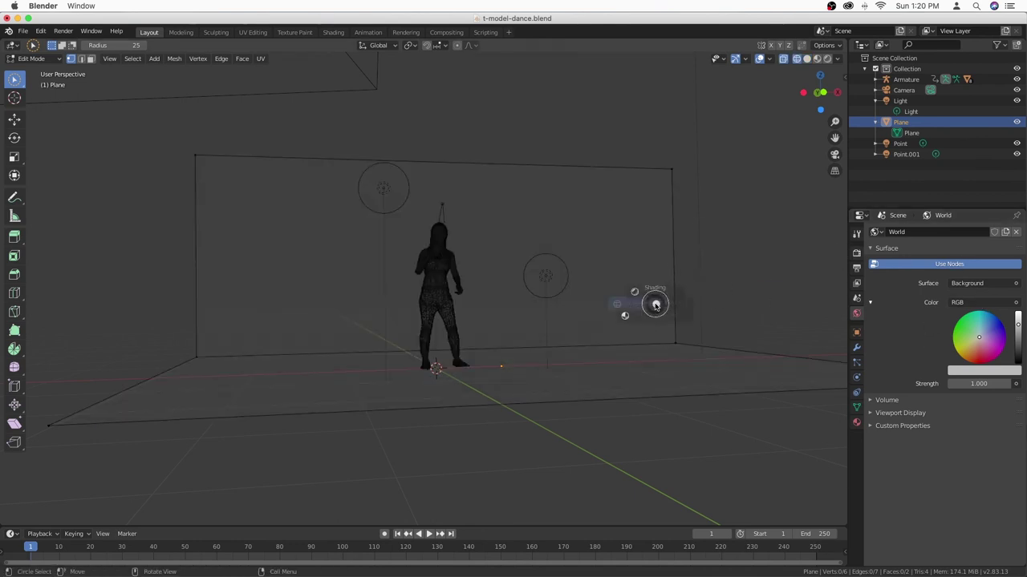
pyautogui.click(655, 242)
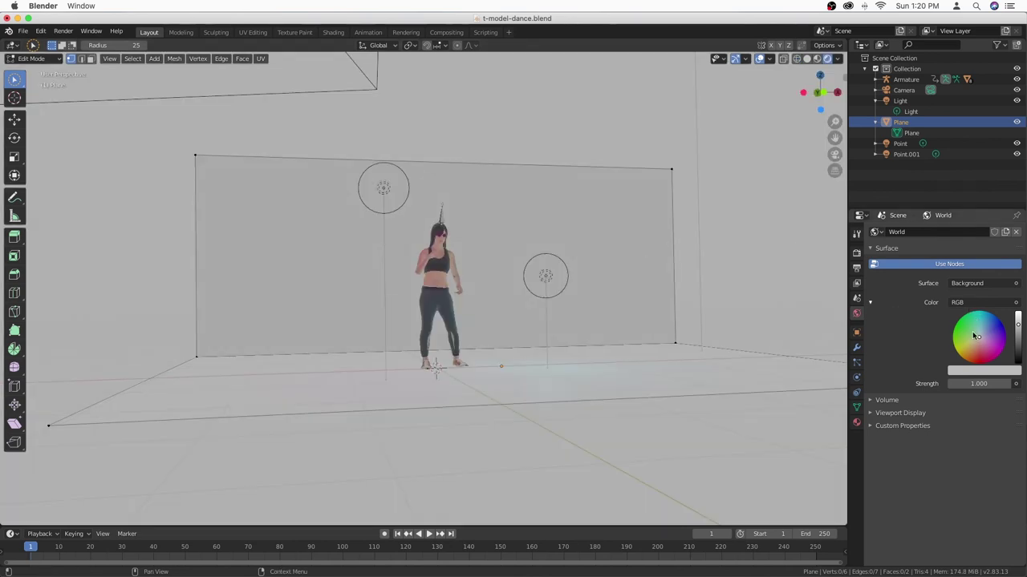
pyautogui.moveTo(978, 384); pyautogui.dragTo(898, 383)
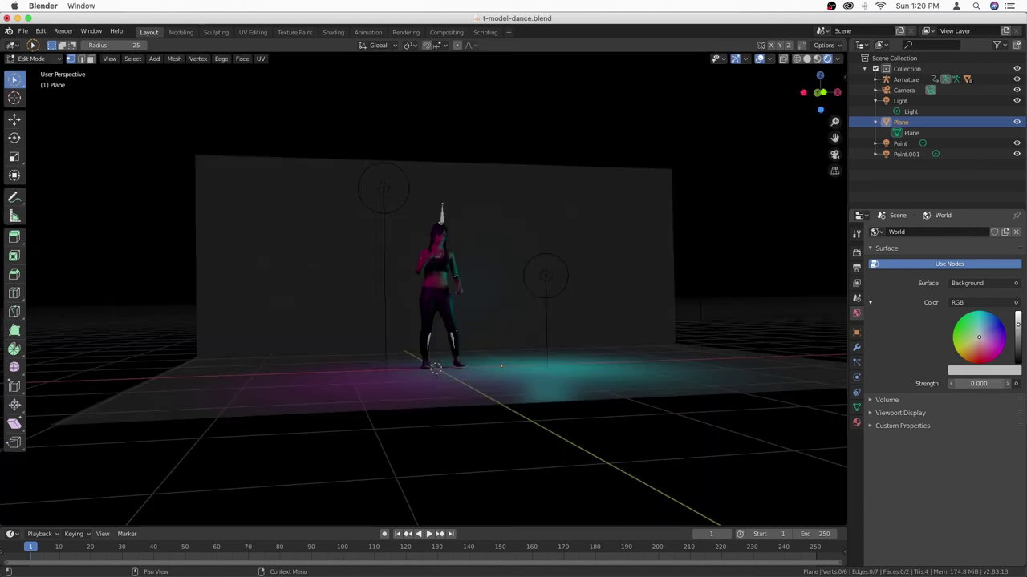
pyautogui.moveTo(977, 383)
pyautogui.mouseDown()
pyautogui.moveTo(1013, 384)
pyautogui.moveTo(946, 383)
pyautogui.mouseUp()
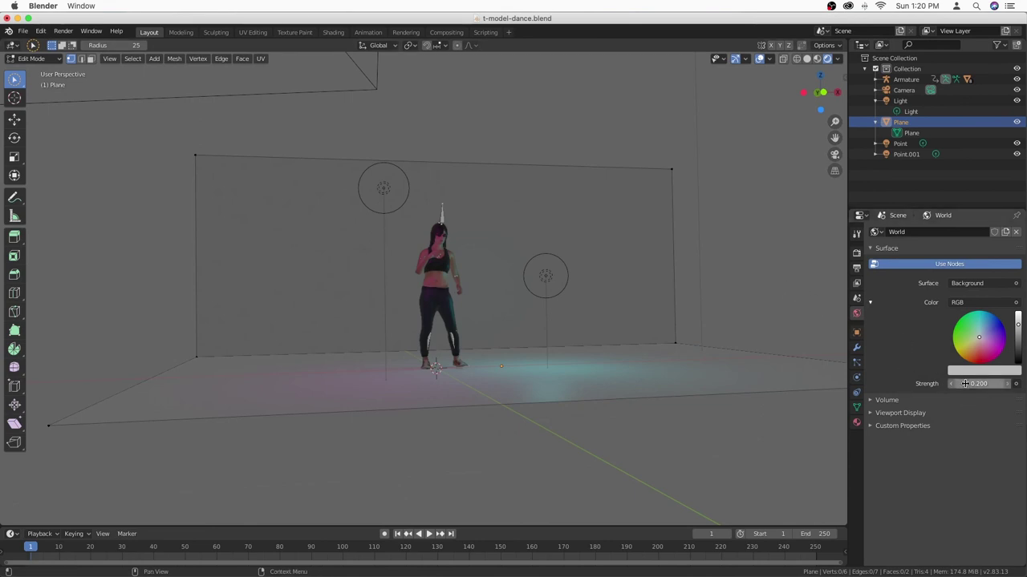
pyautogui.press('BackSpace')
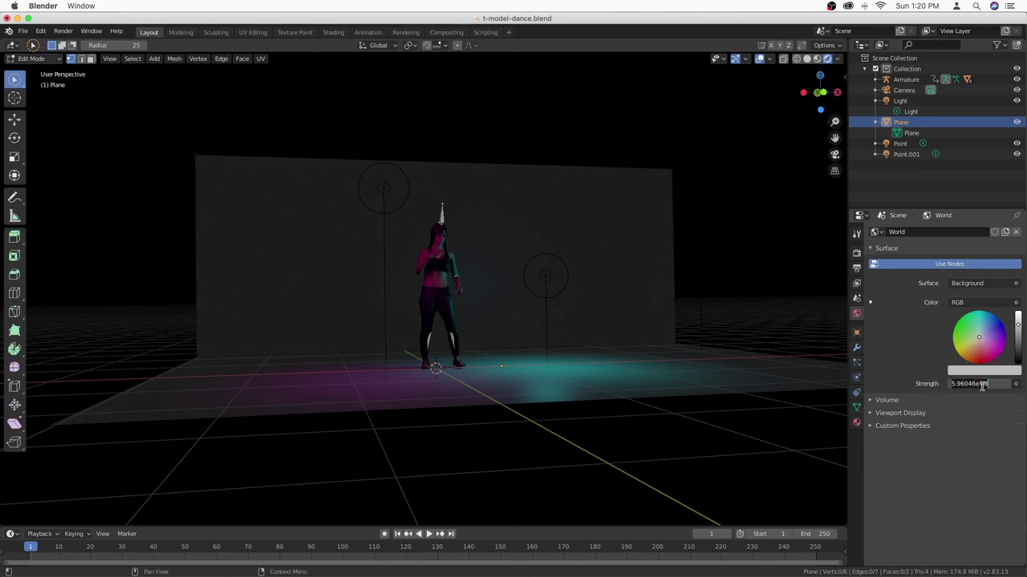
pyautogui.press('c')
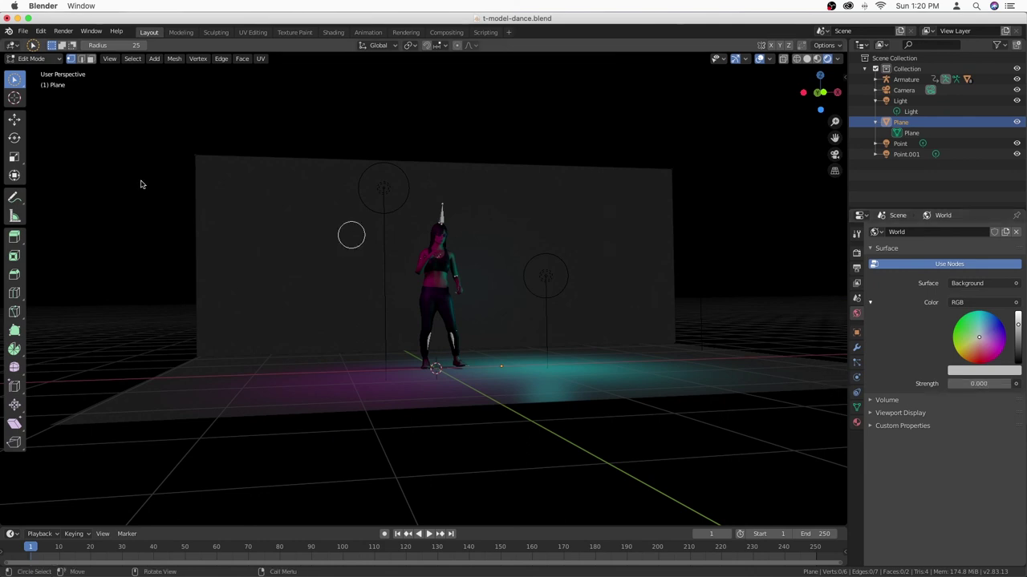